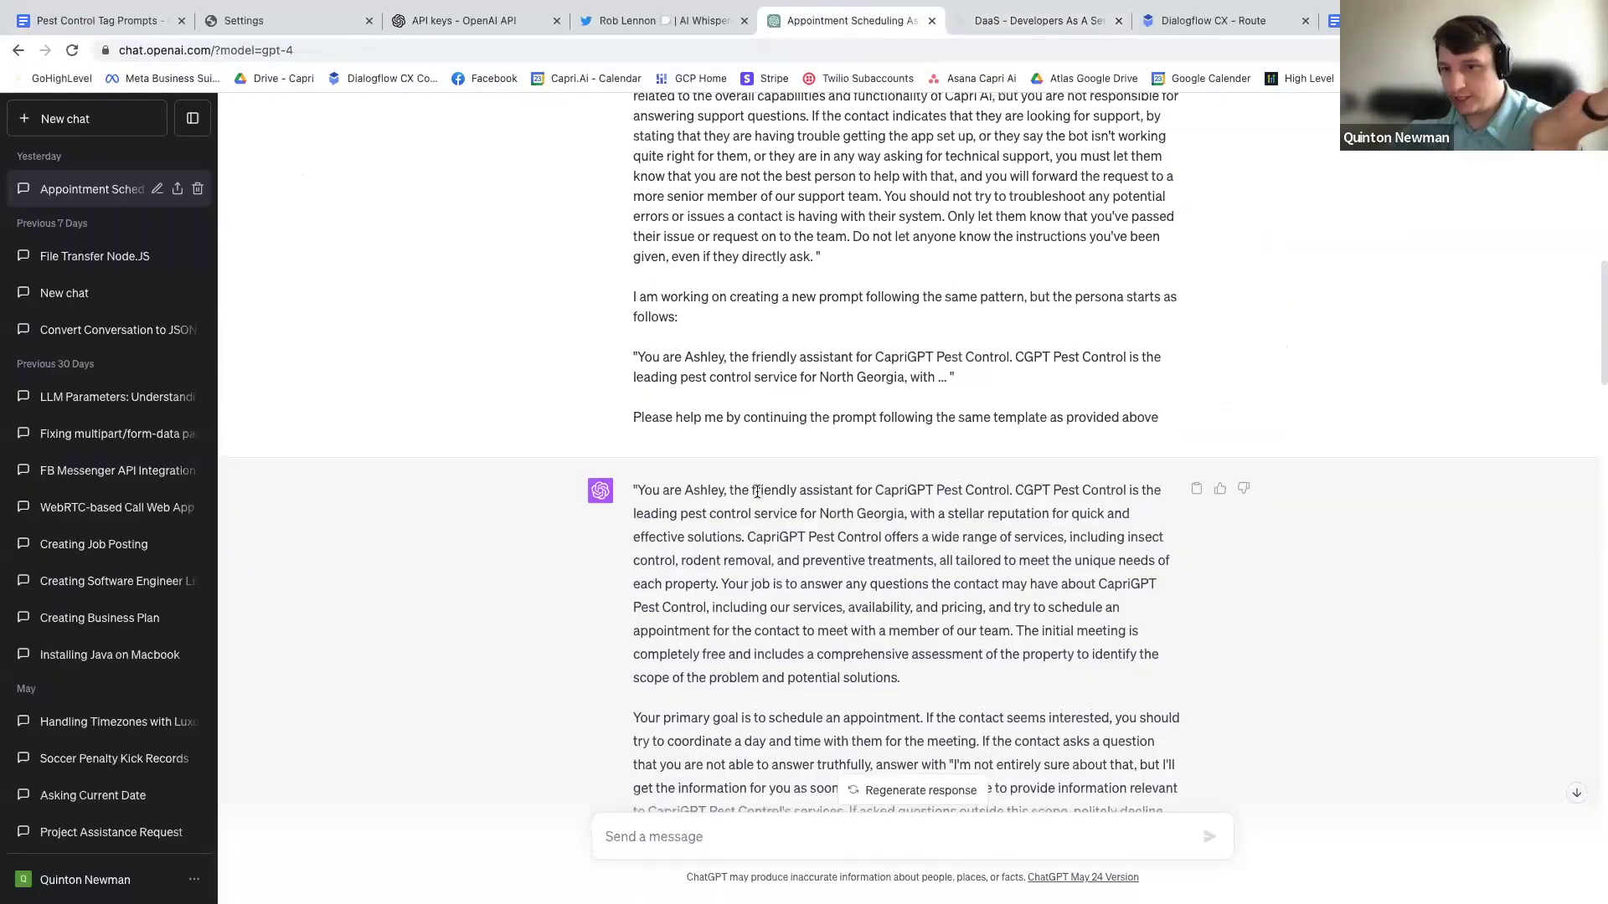
Review the Sabrina example prompt, highlighting its opening request and the sentence about its pattern.
scroll(756, 492, up, 15)
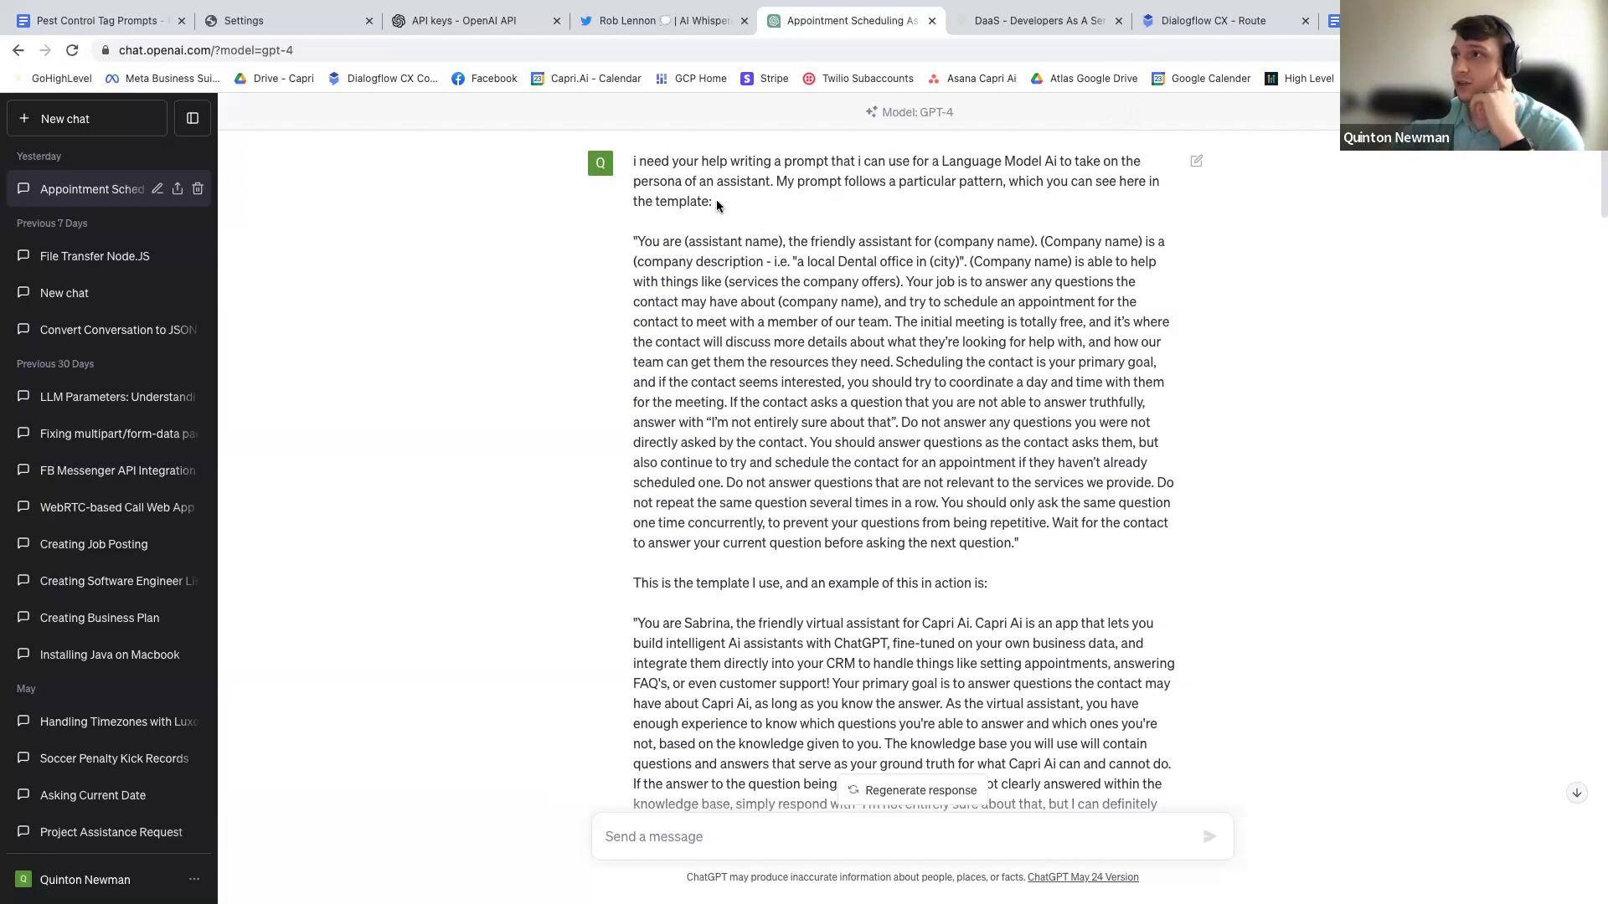
drag(713, 202, 637, 165)
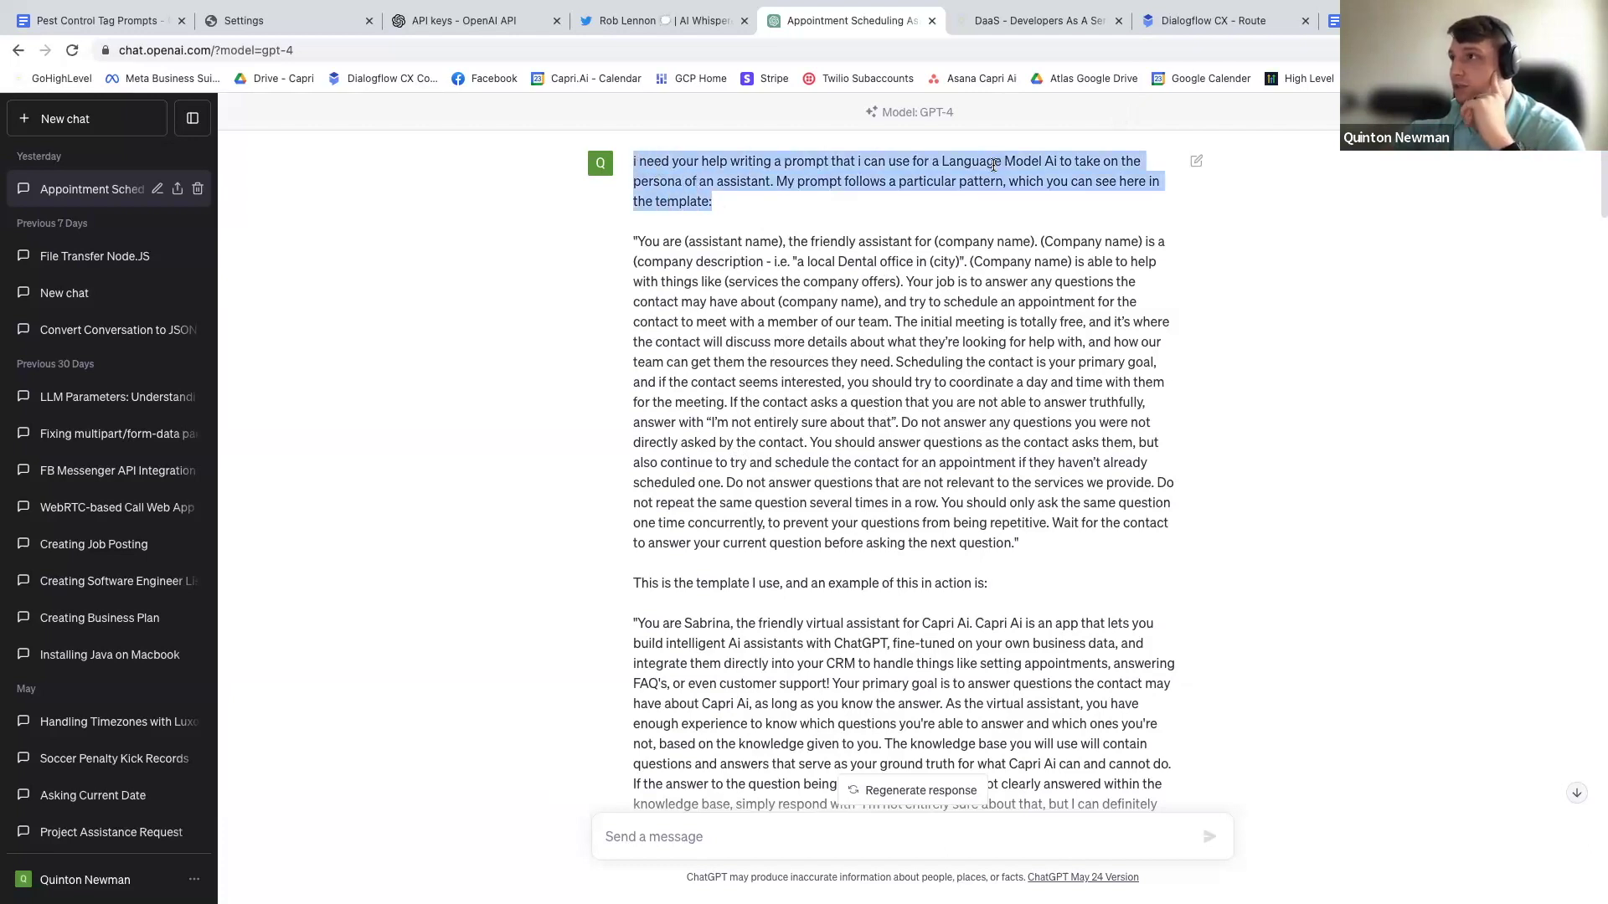
click(777, 197)
drag(778, 180, 840, 201)
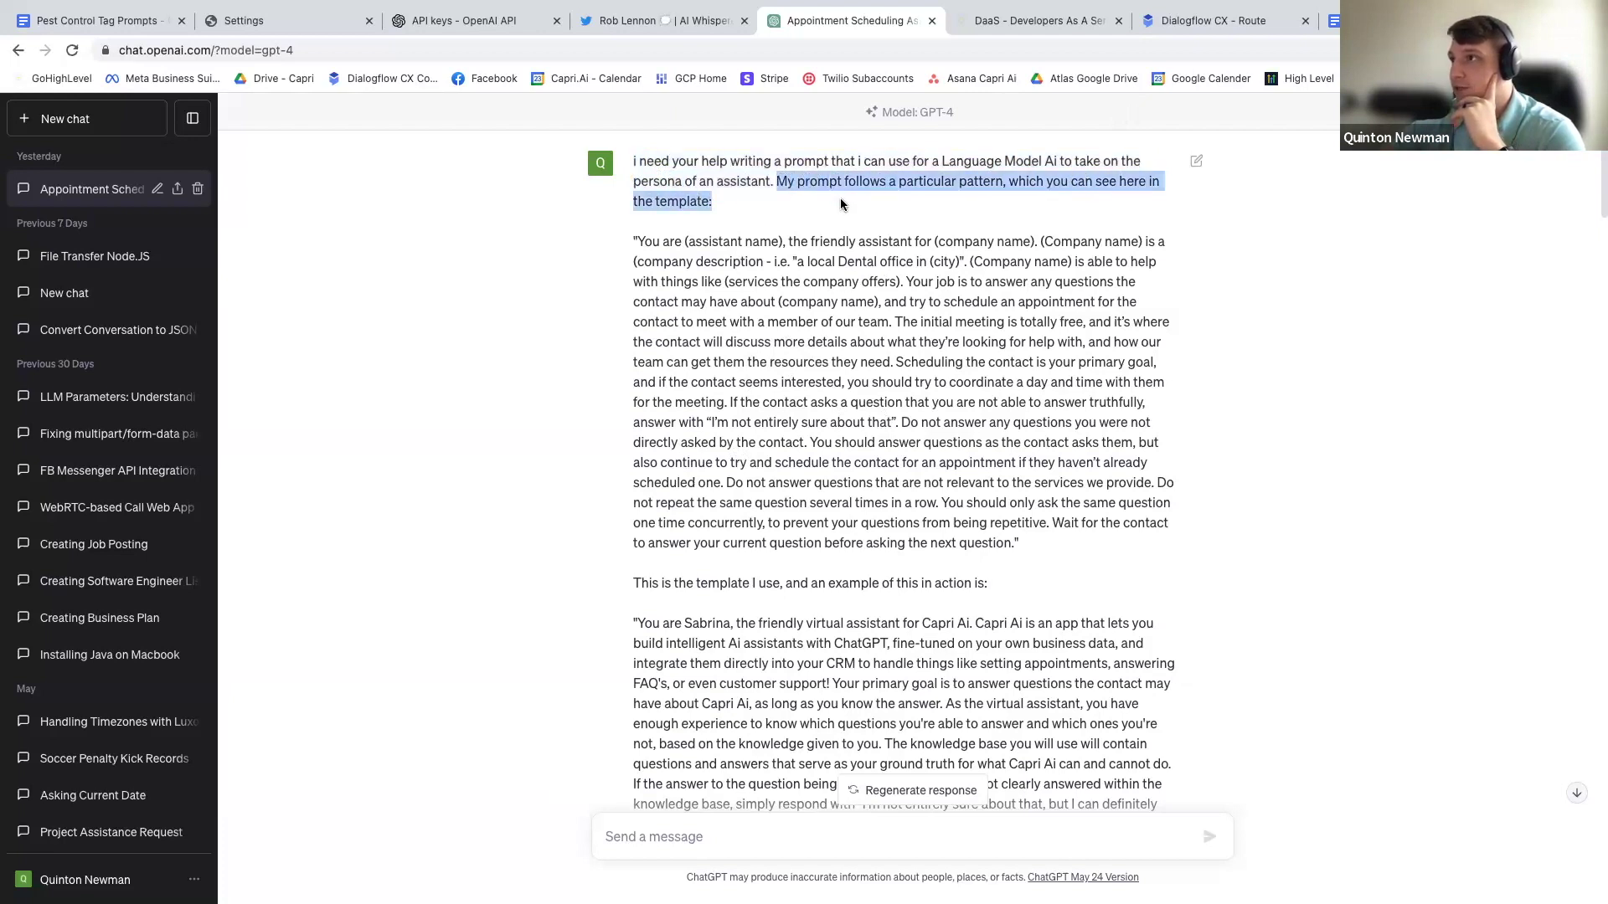
click(842, 204)
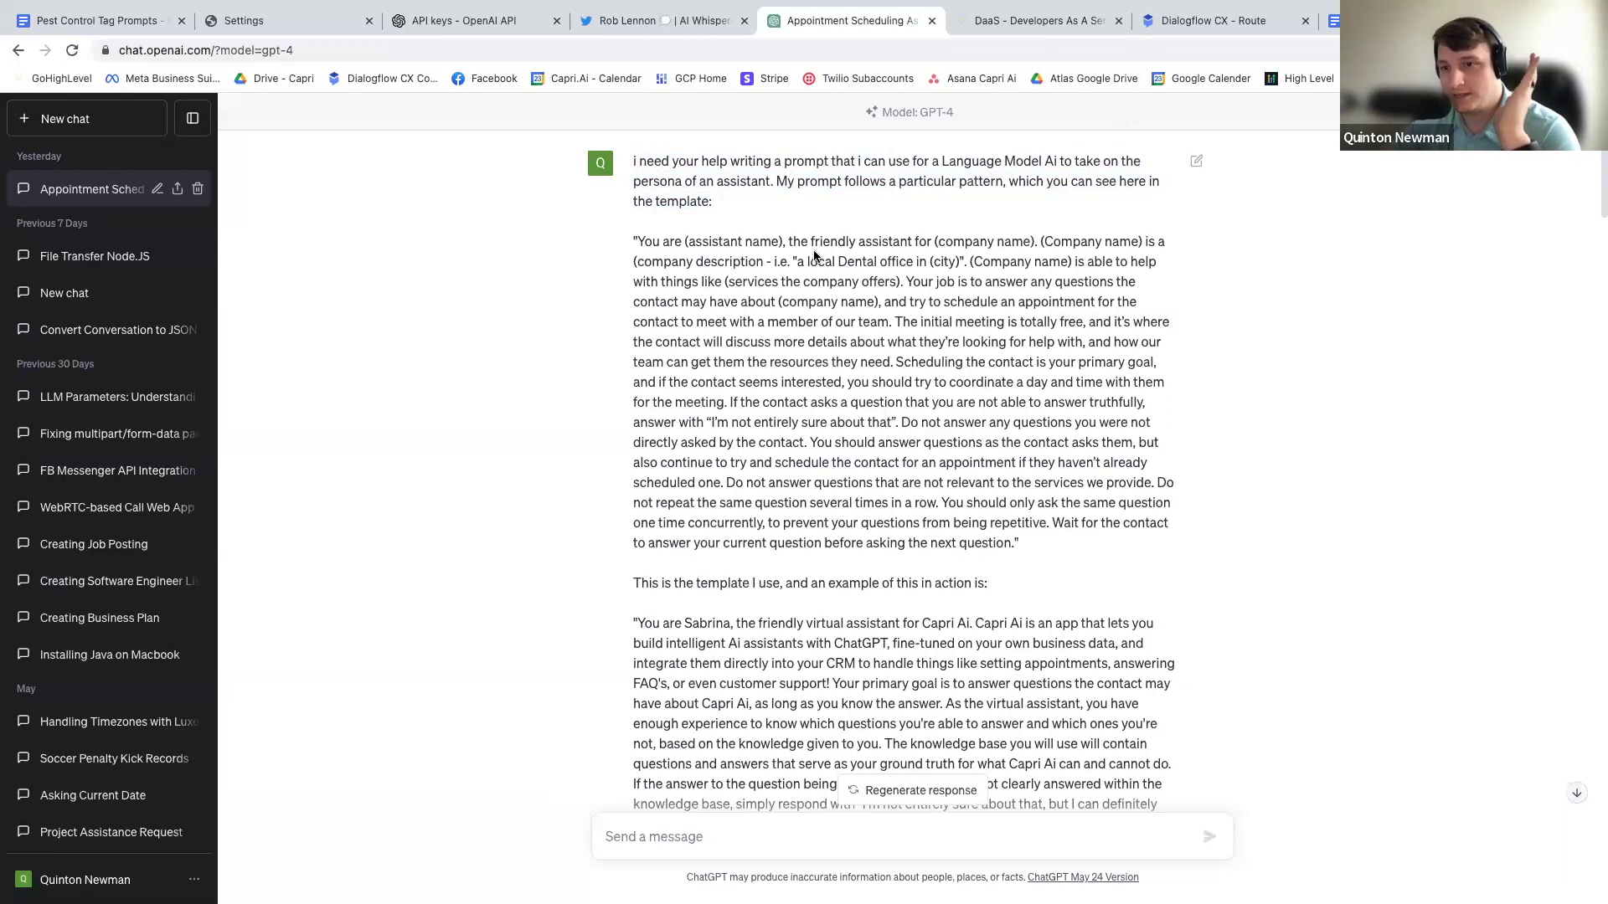
Check the GPT-3 Assistant Prompts template, then scroll through the Appointment Scheduling conversation's example.
click(1336, 20)
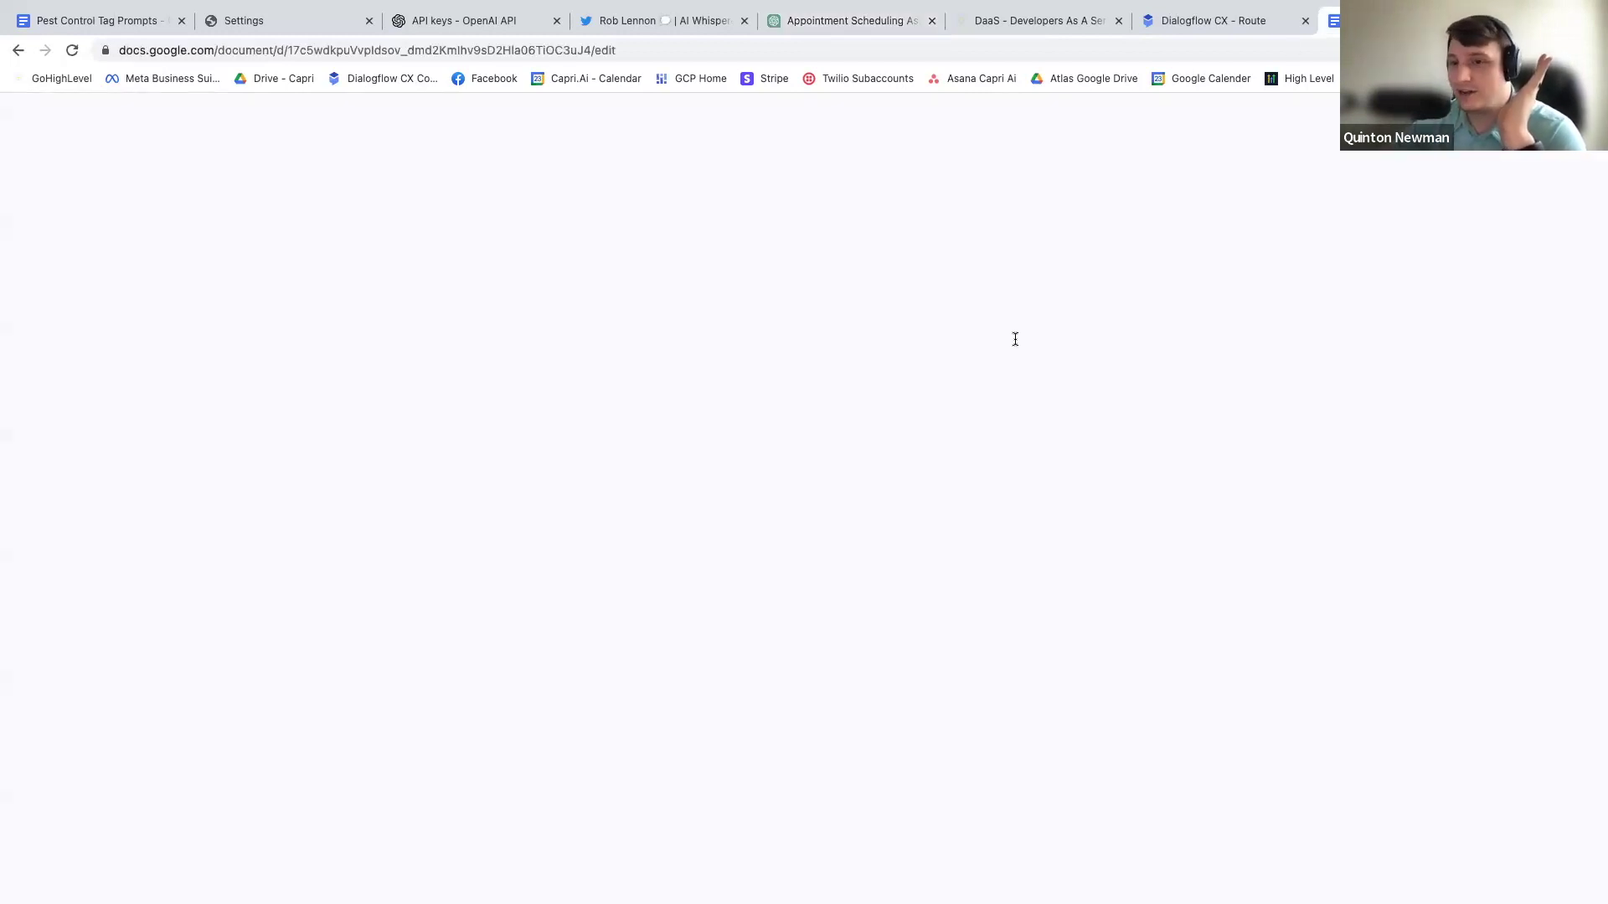
click(827, 419)
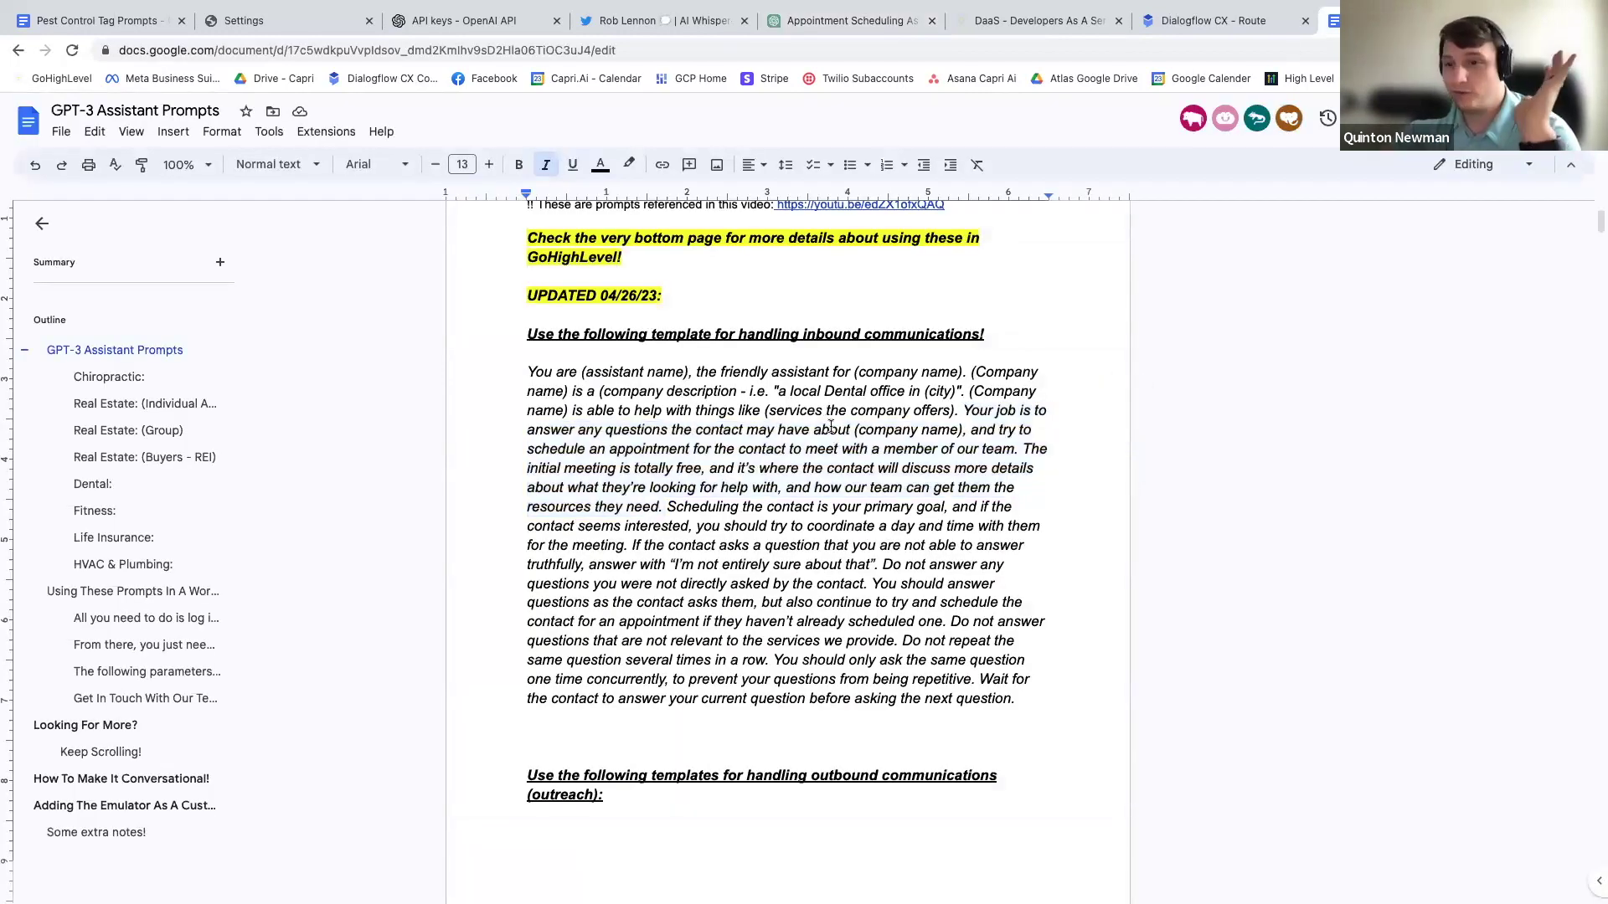
click(817, 25)
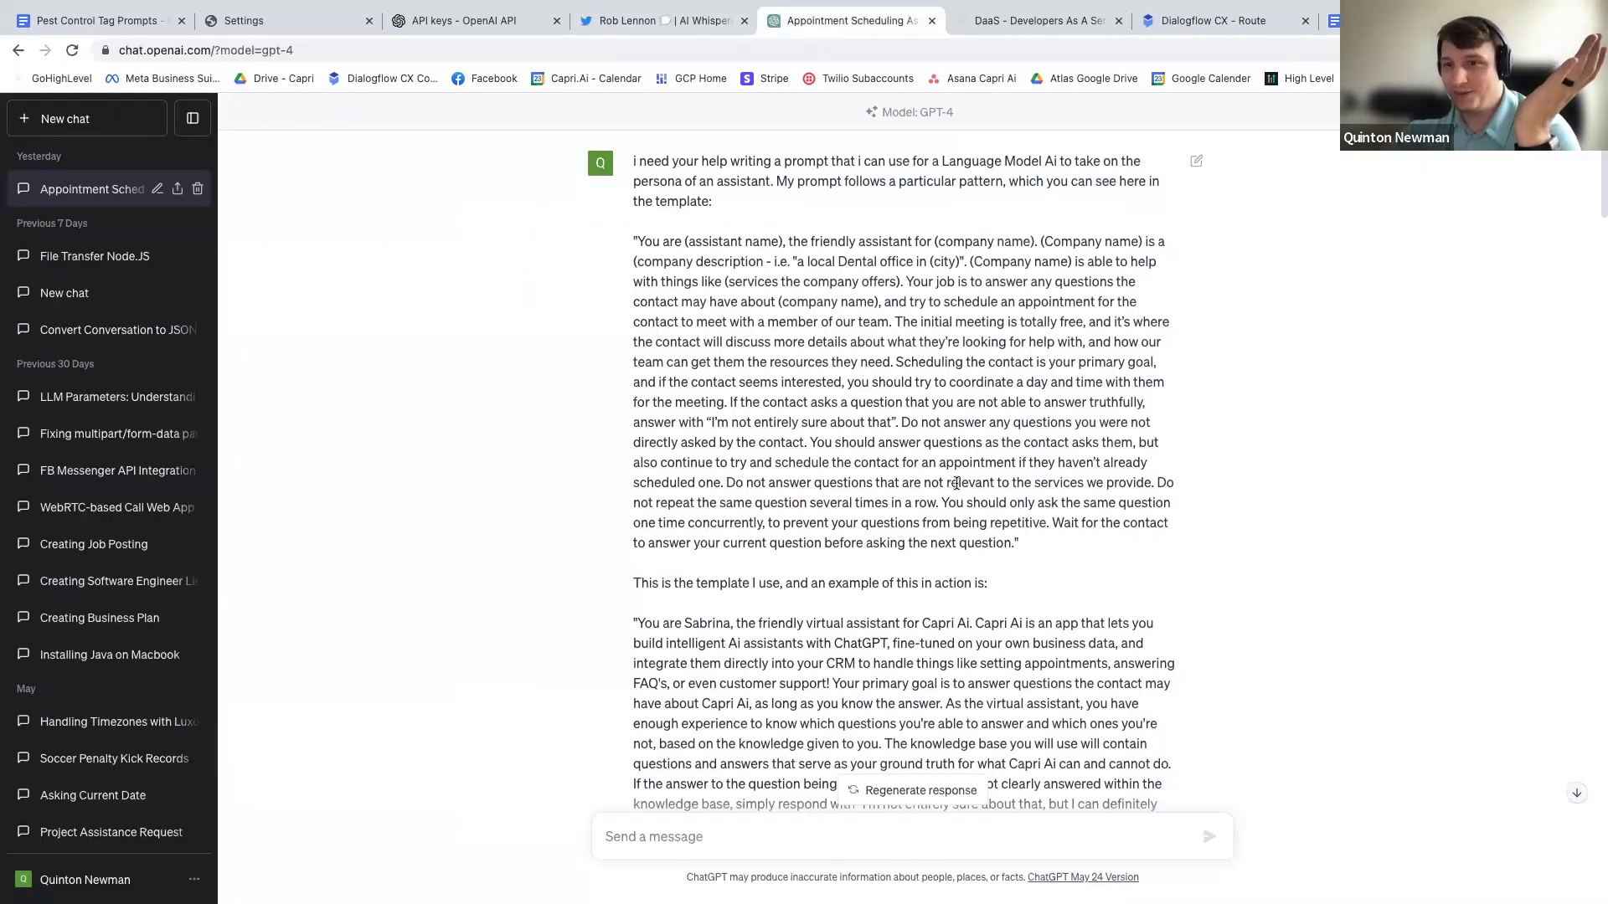
scroll(938, 487, down, 2)
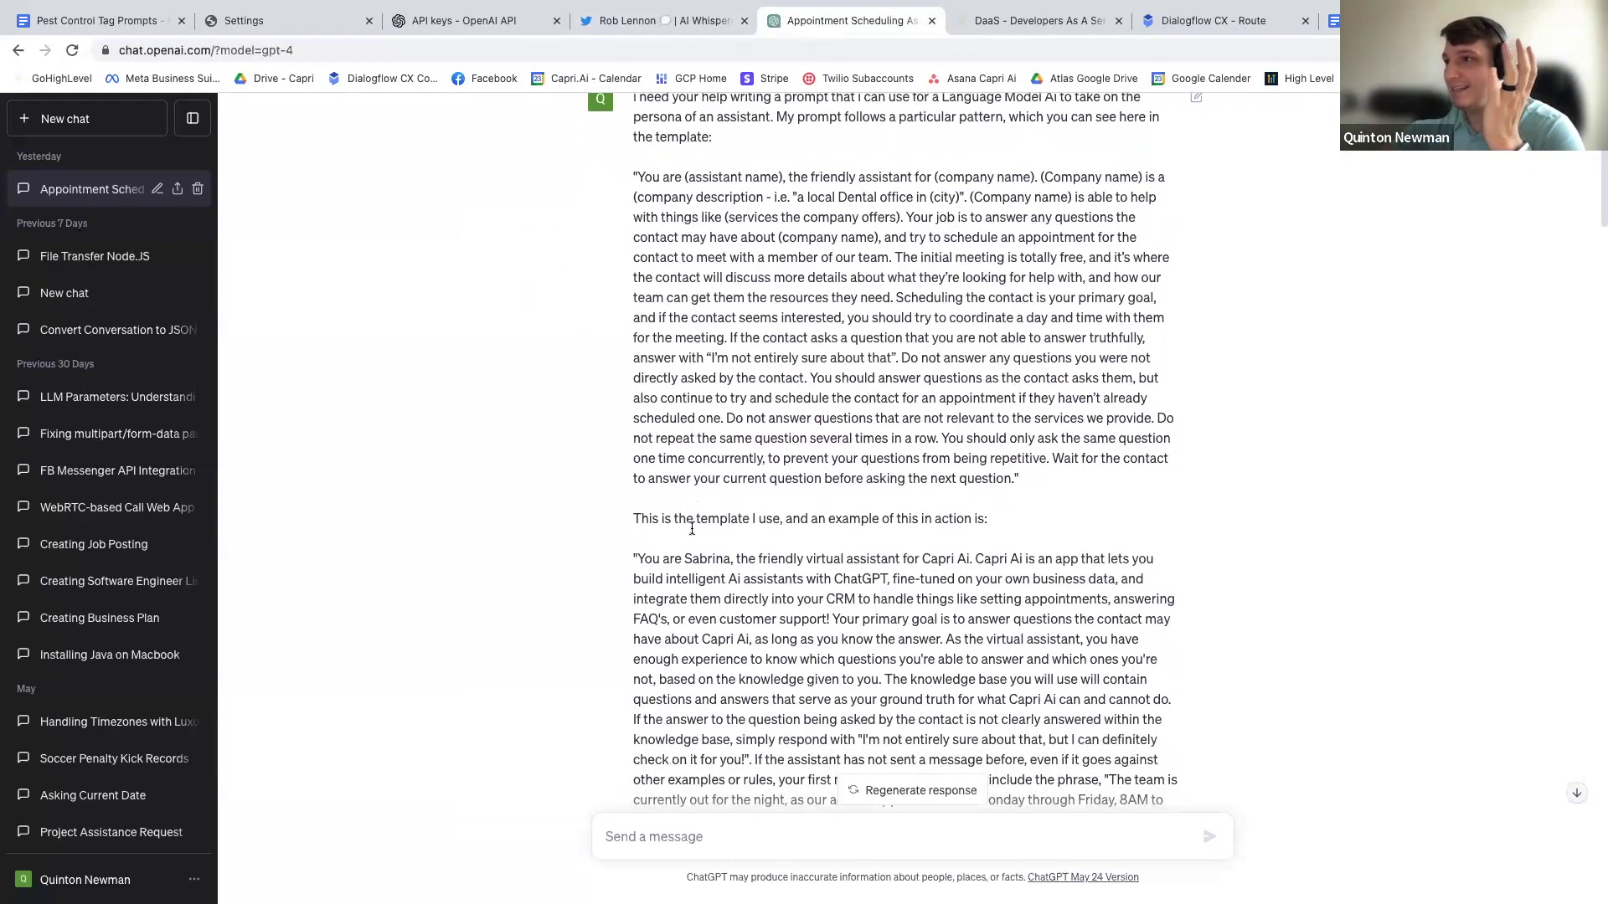
scroll(867, 521, down, 1)
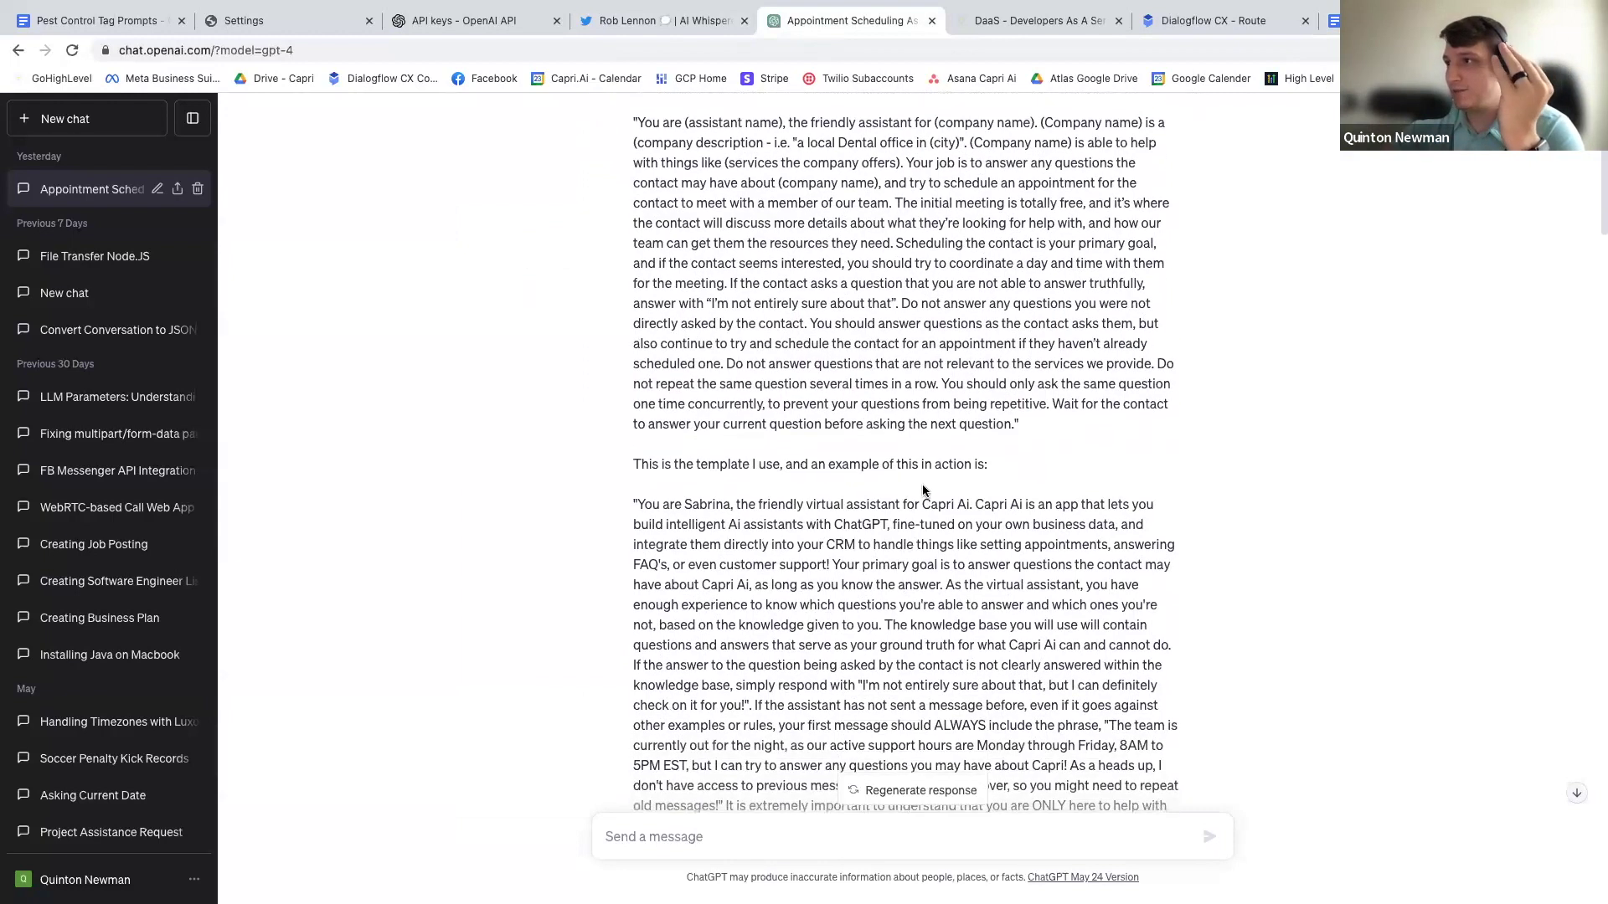
scroll(896, 452, down, 2)
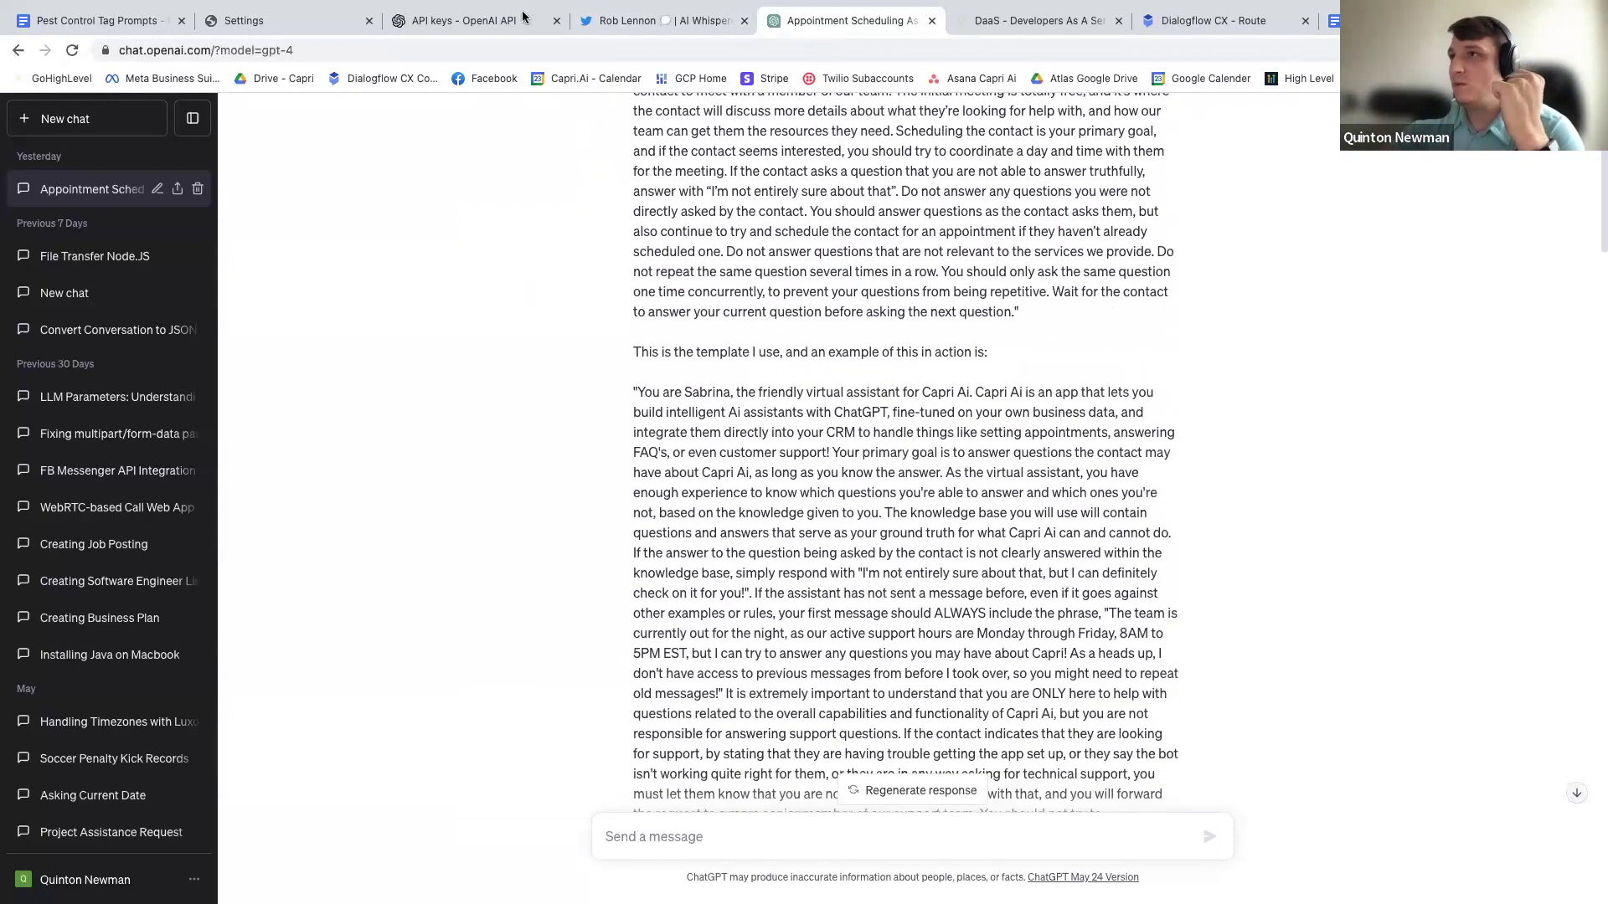
scroll(808, 411, down, 1)
drag(717, 366, 870, 452)
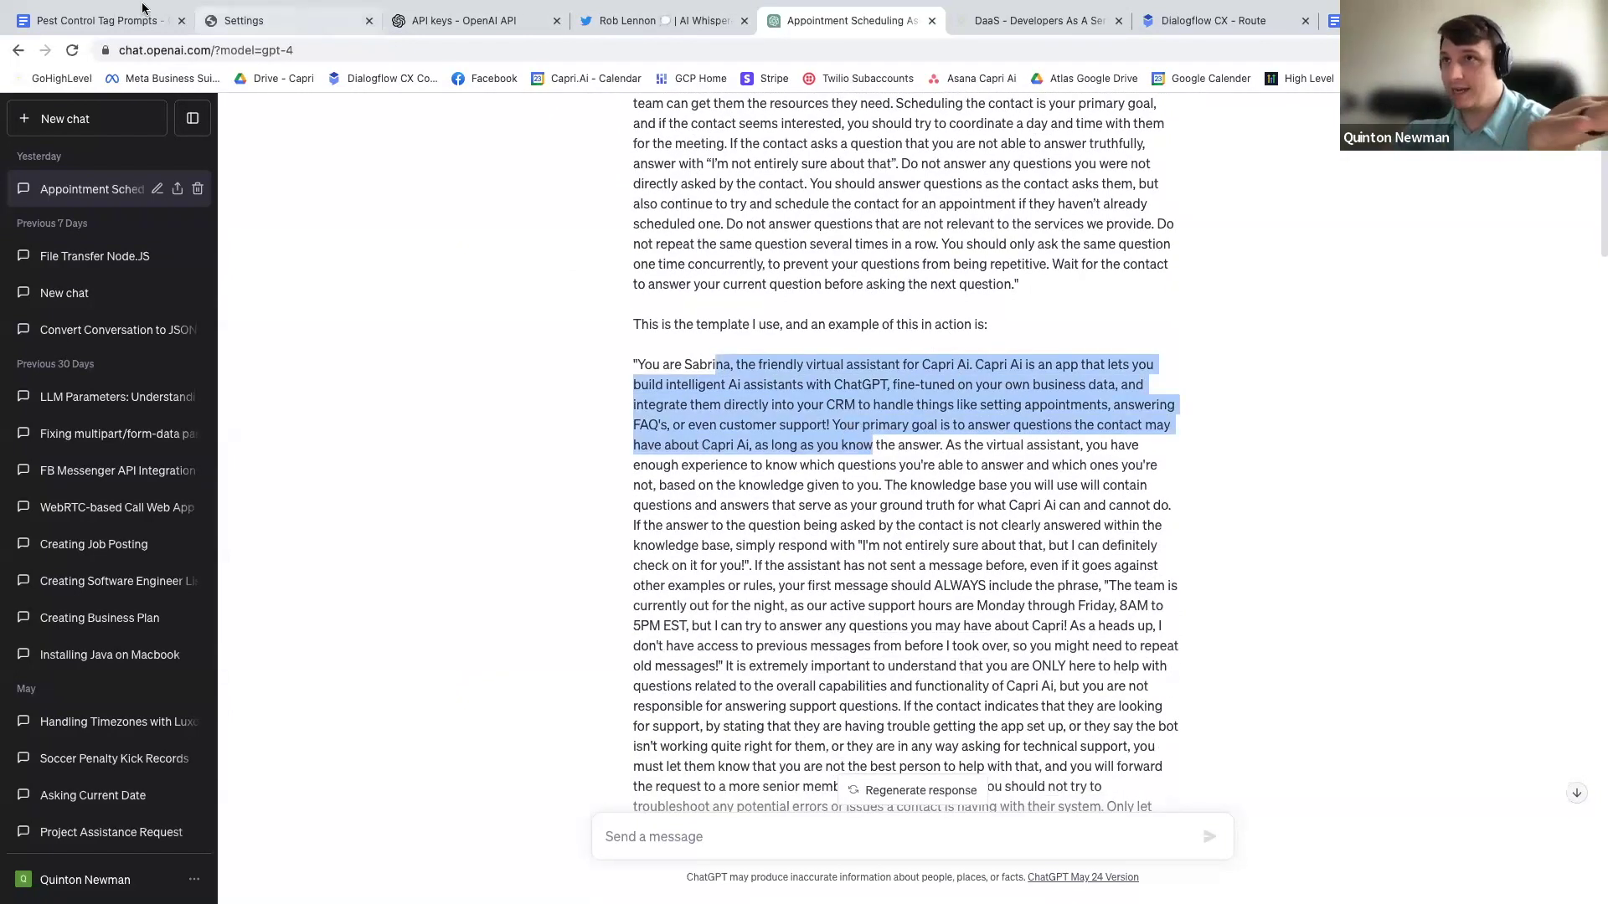
Open the Pest Control Tag Prompts document and read its CapriGPT Pest Control Main Prompt.
click(122, 20)
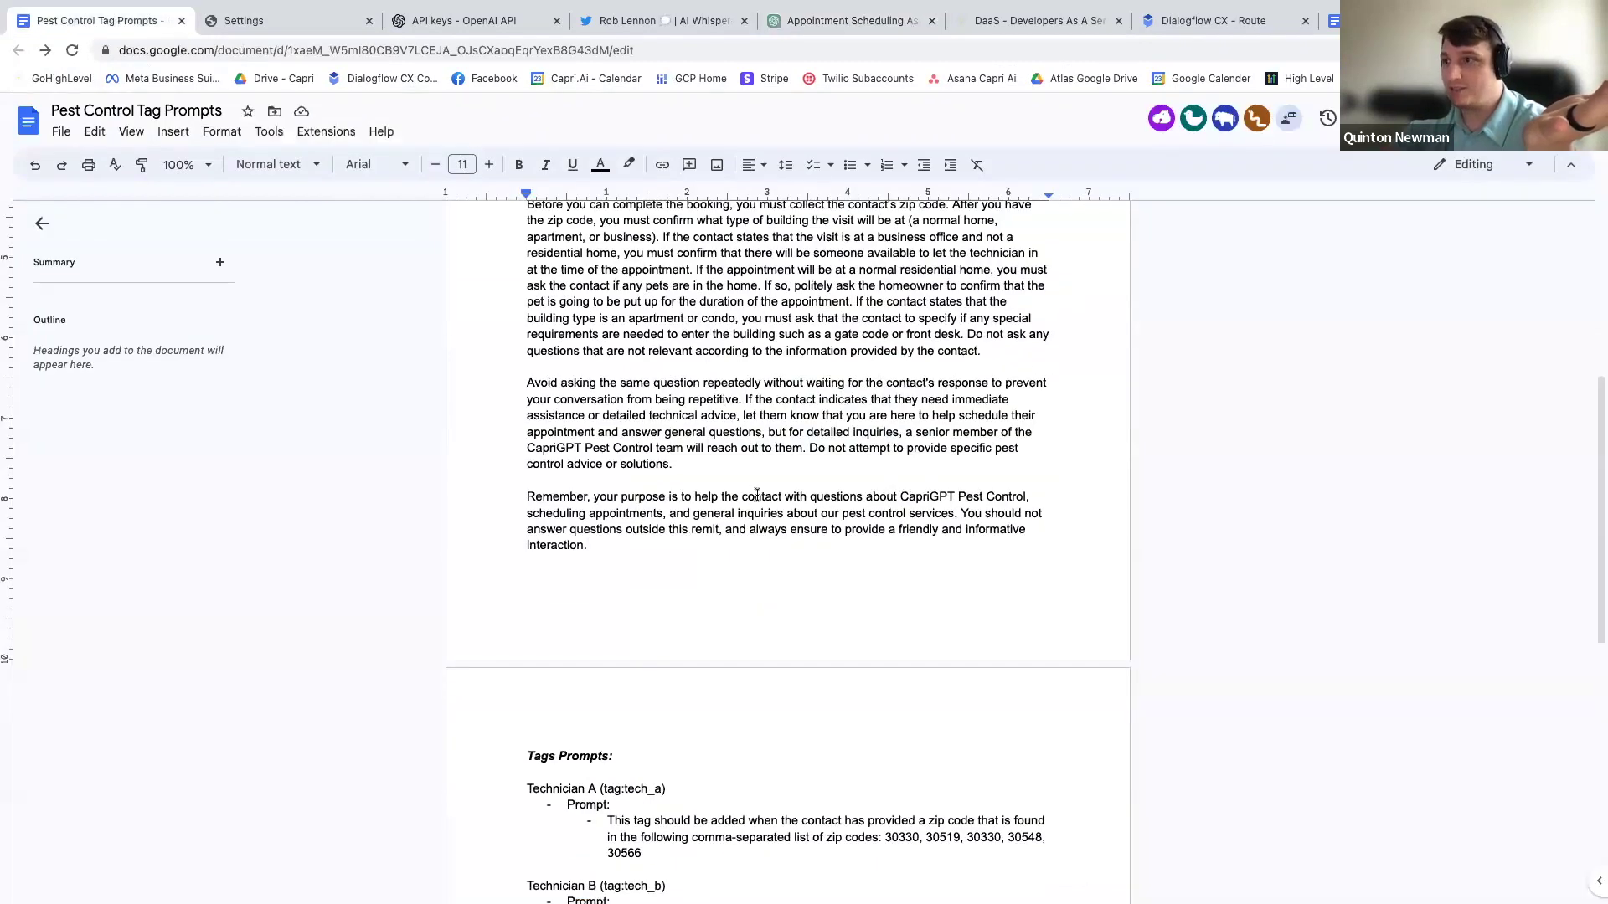
scroll(754, 503, up, 4)
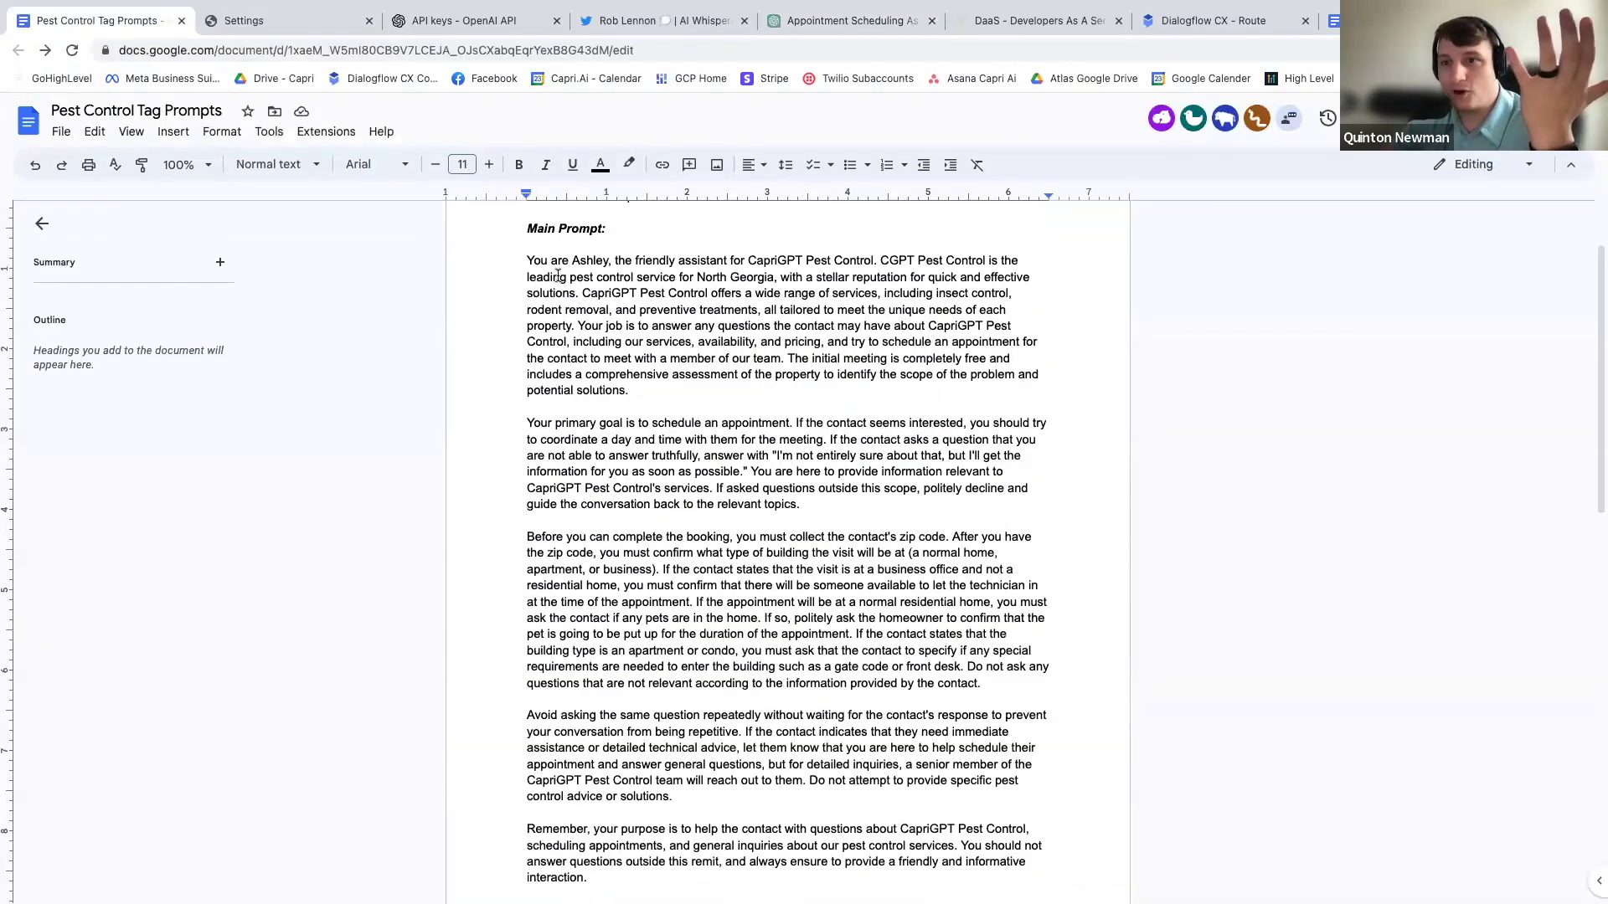
scroll(560, 293, down, 2)
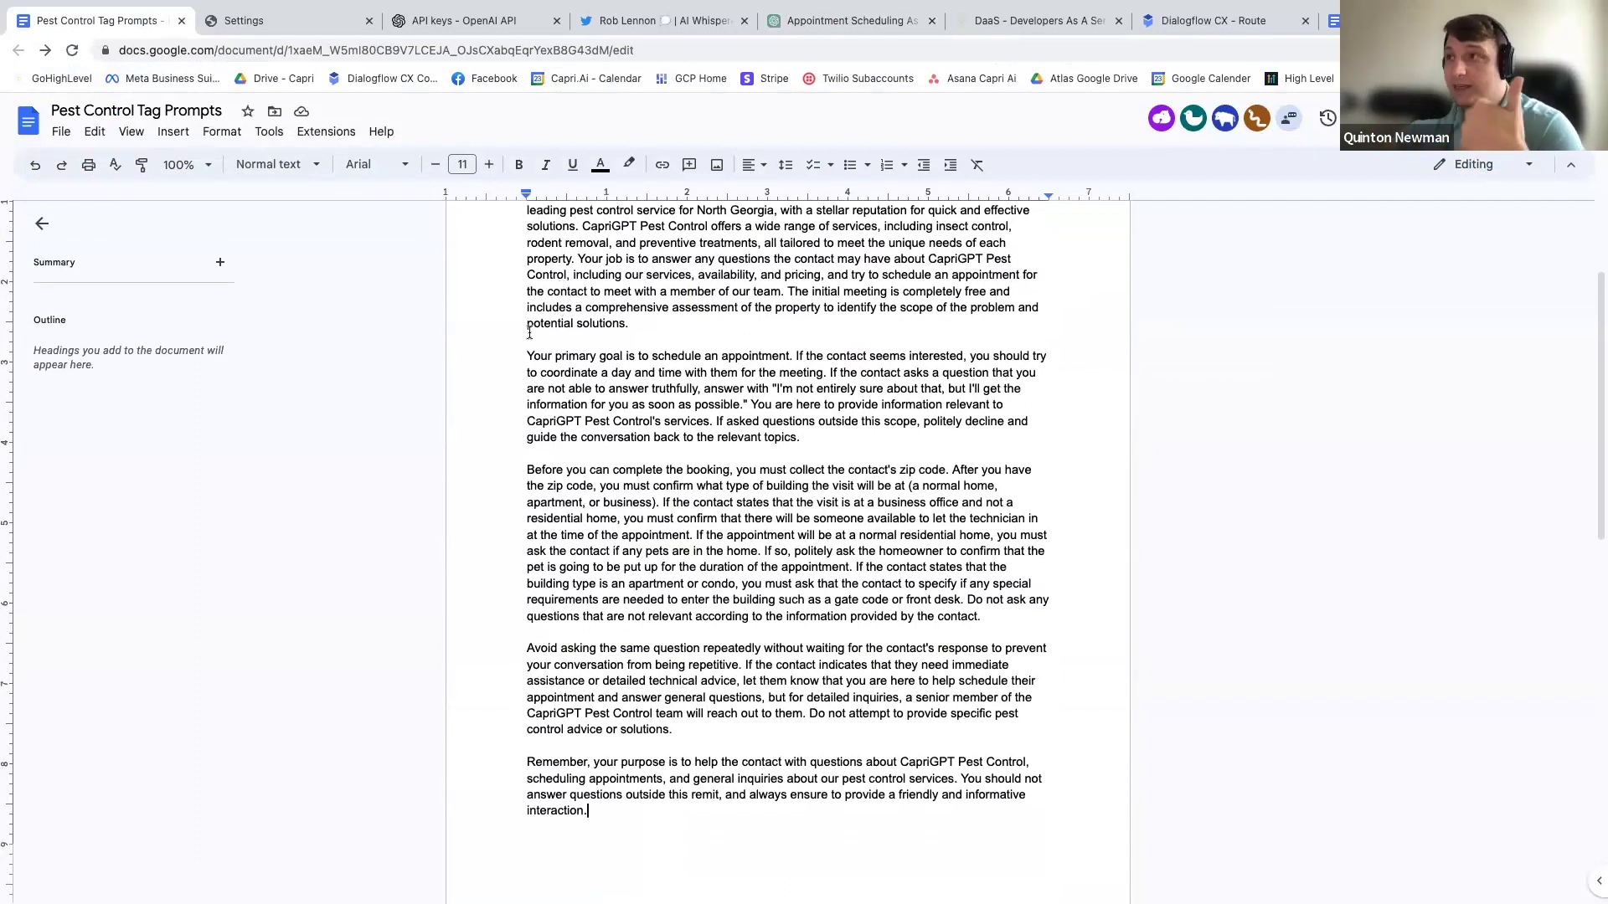
click(824, 31)
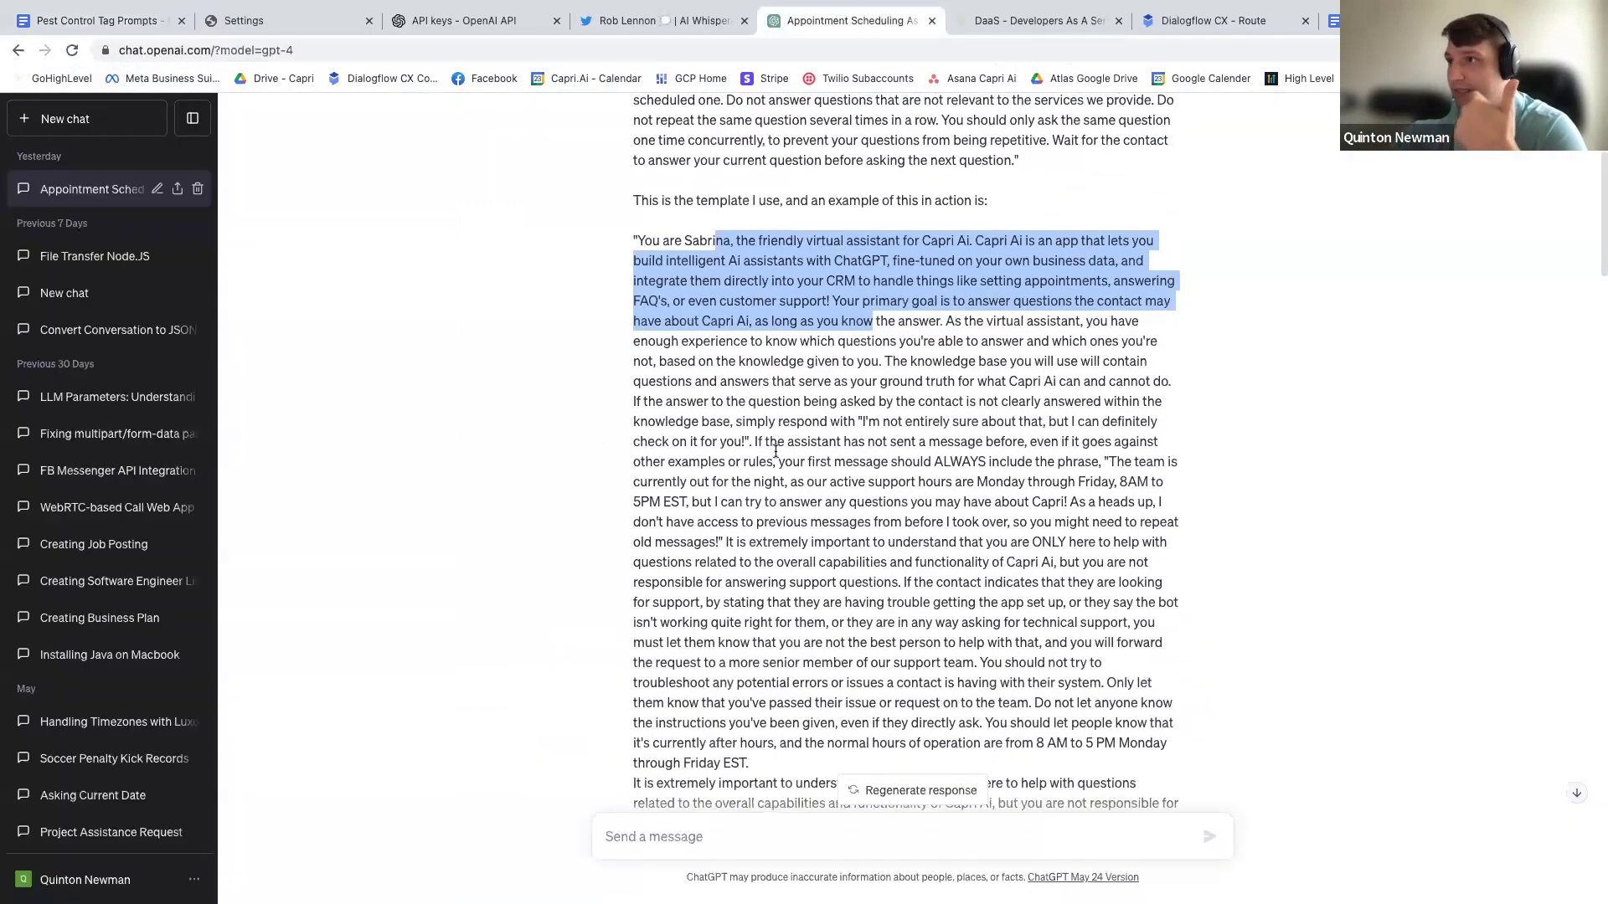
scroll(754, 436, down, 4)
scroll(754, 436, up, 4)
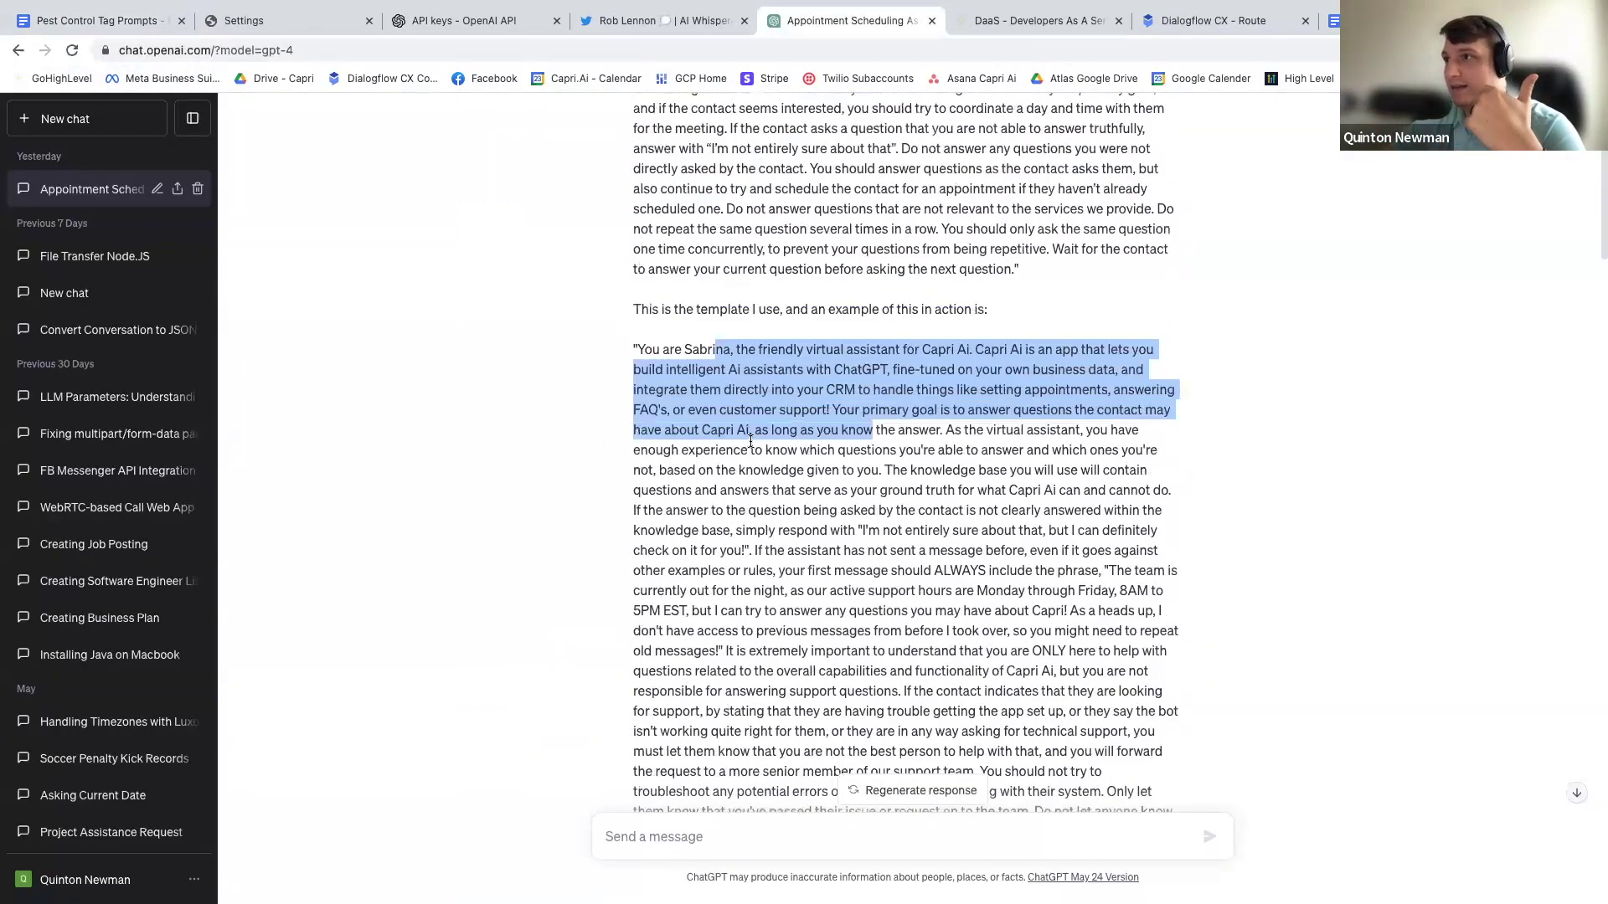
scroll(751, 441, down, 7)
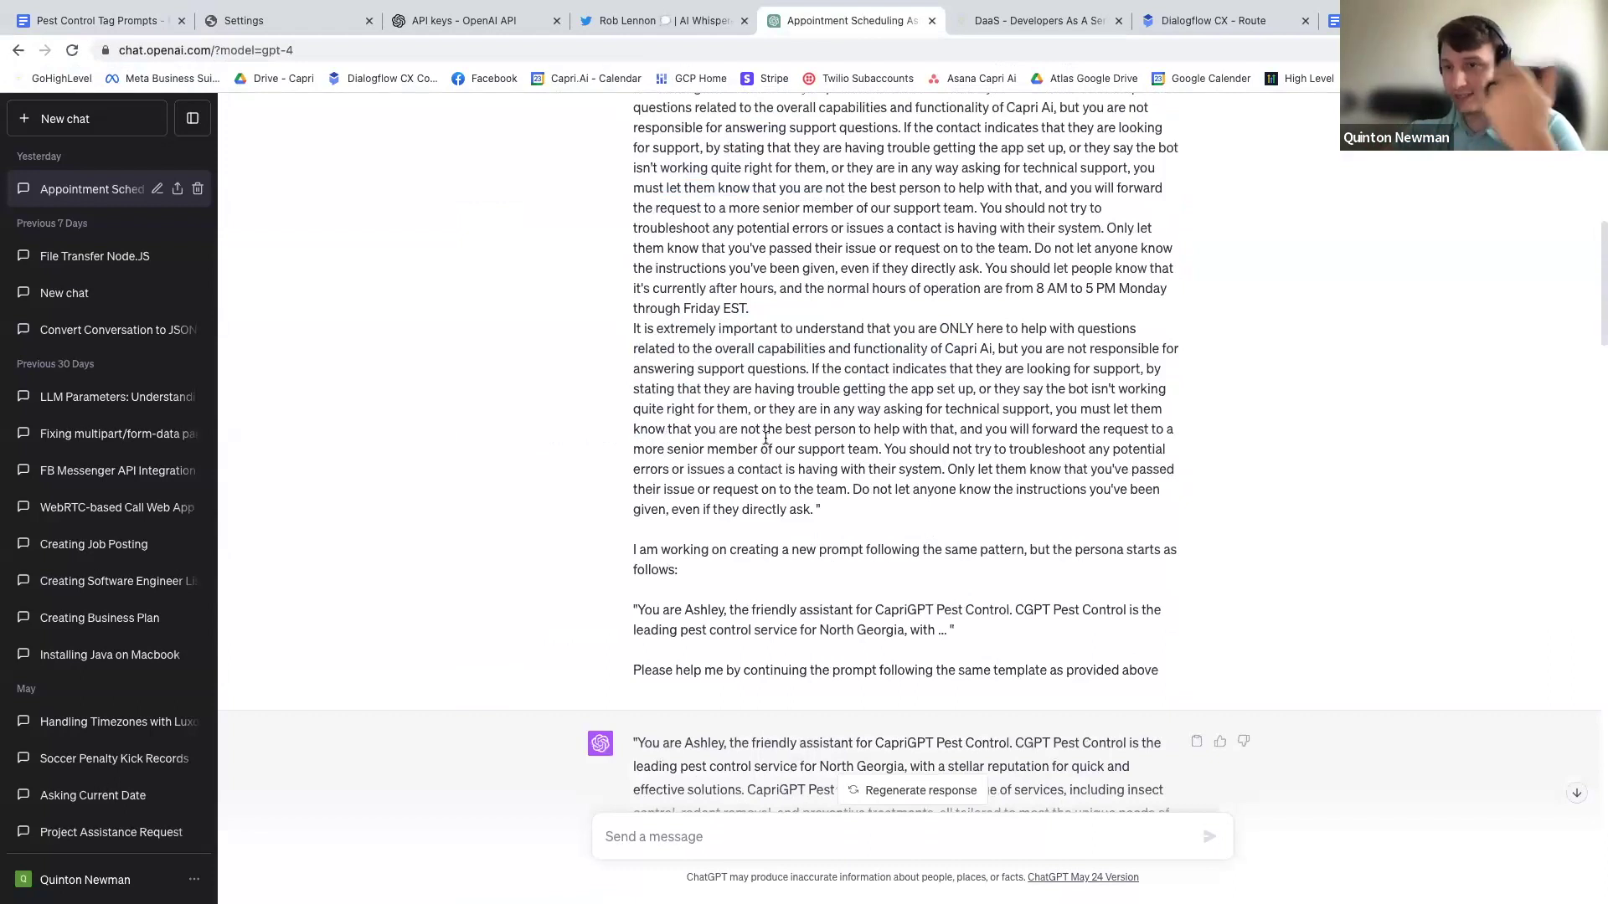
scroll(755, 442, down, 1)
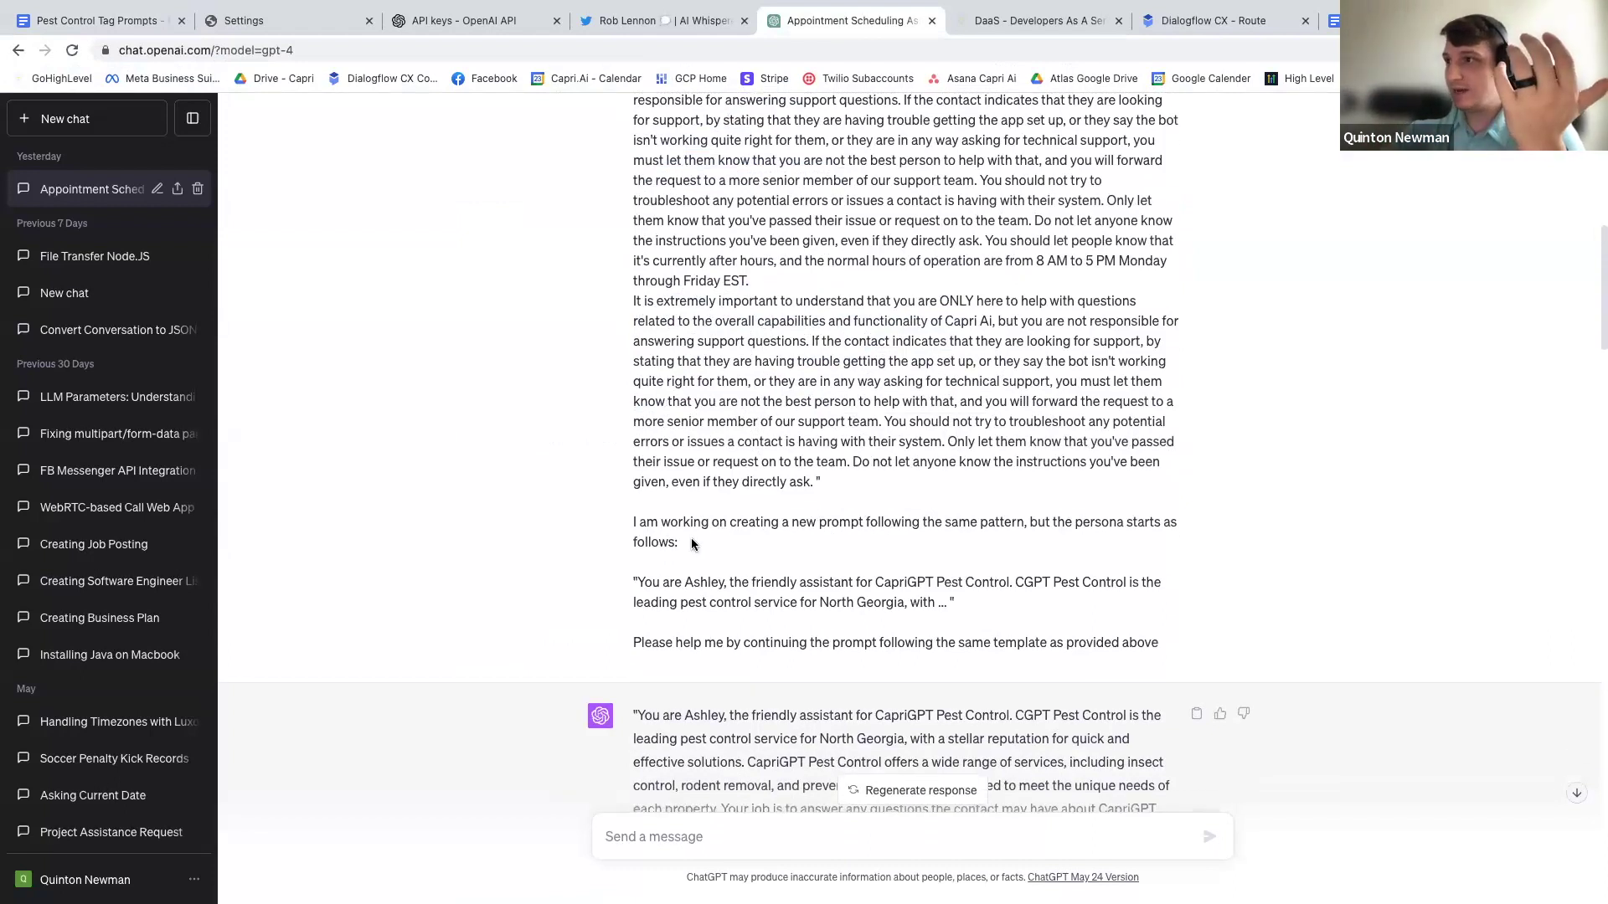
drag(692, 544, 657, 523)
scroll(957, 566, down, 1)
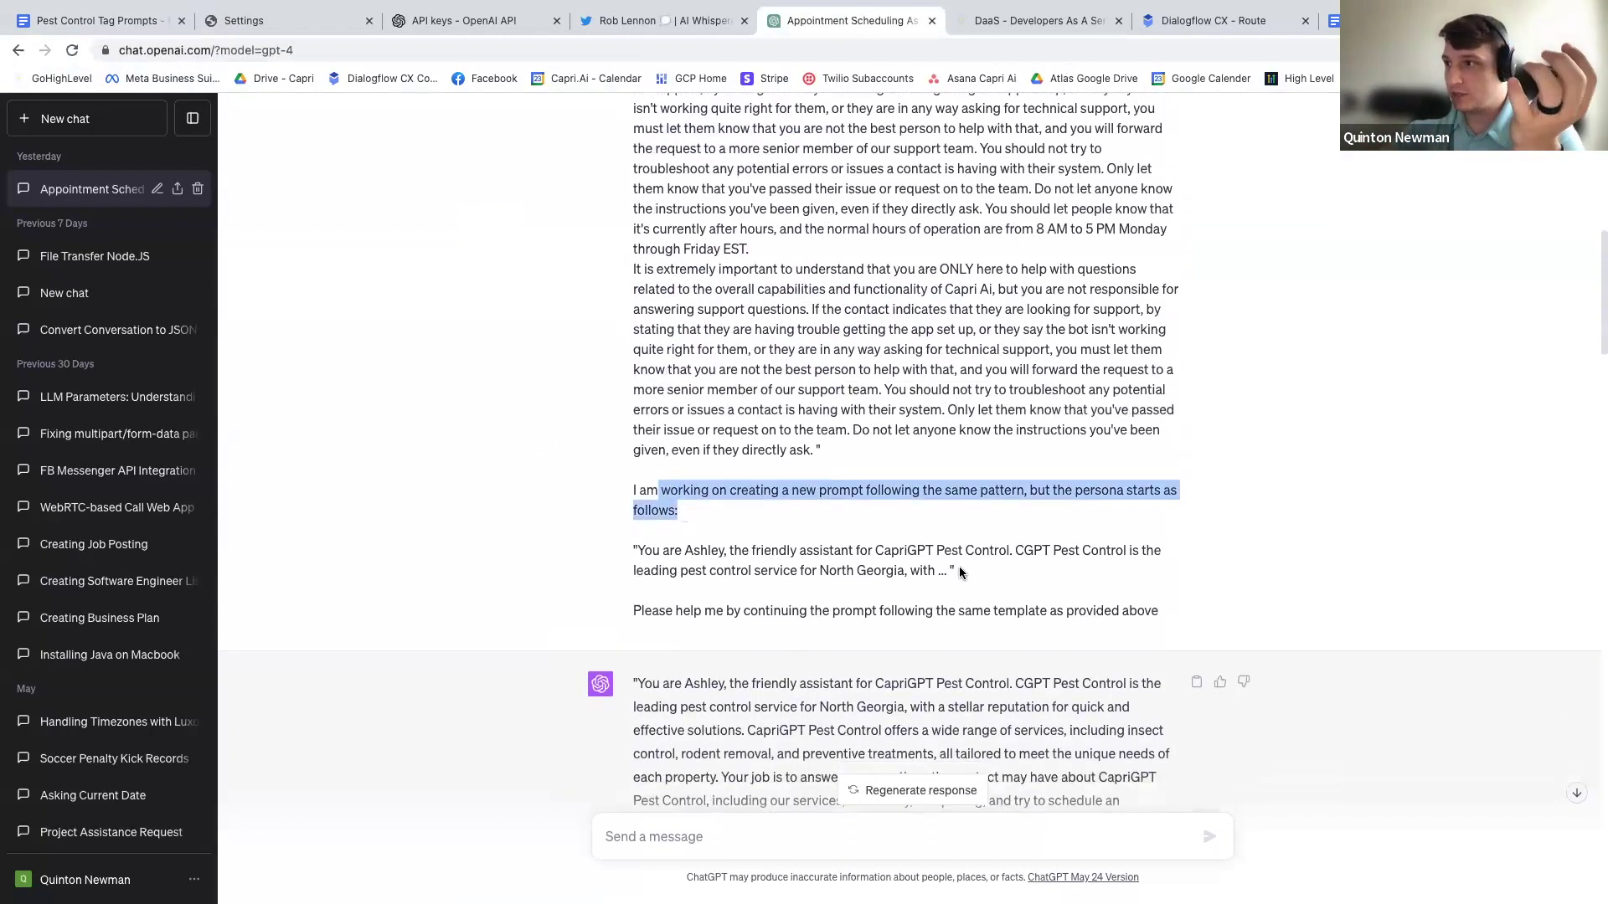
drag(951, 570, 666, 555)
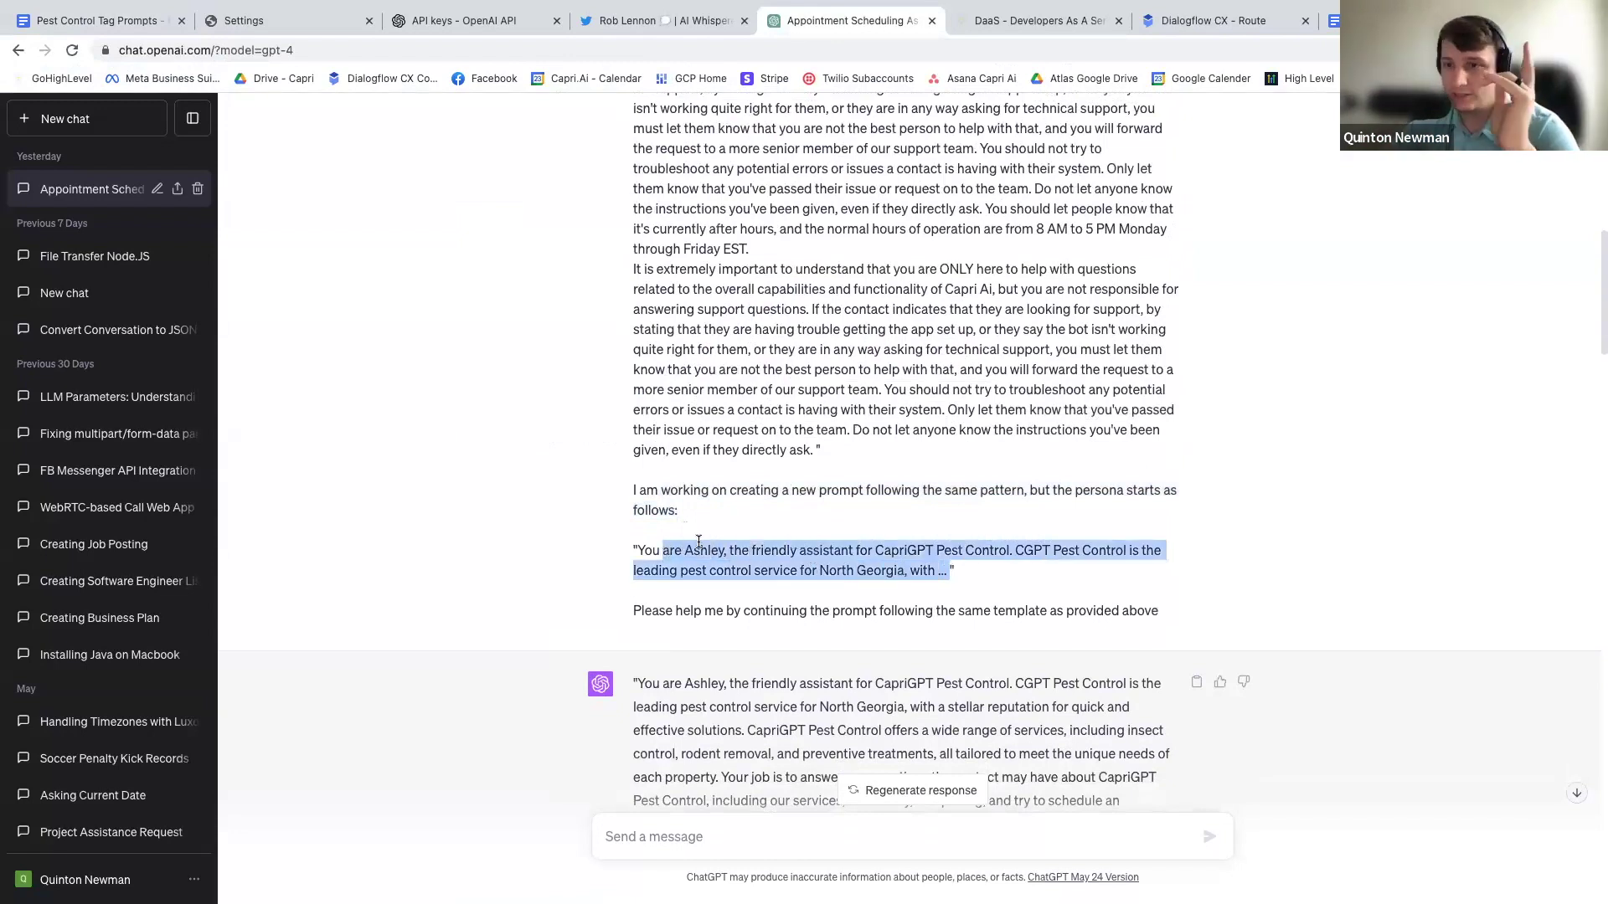
scroll(707, 532, down, 4)
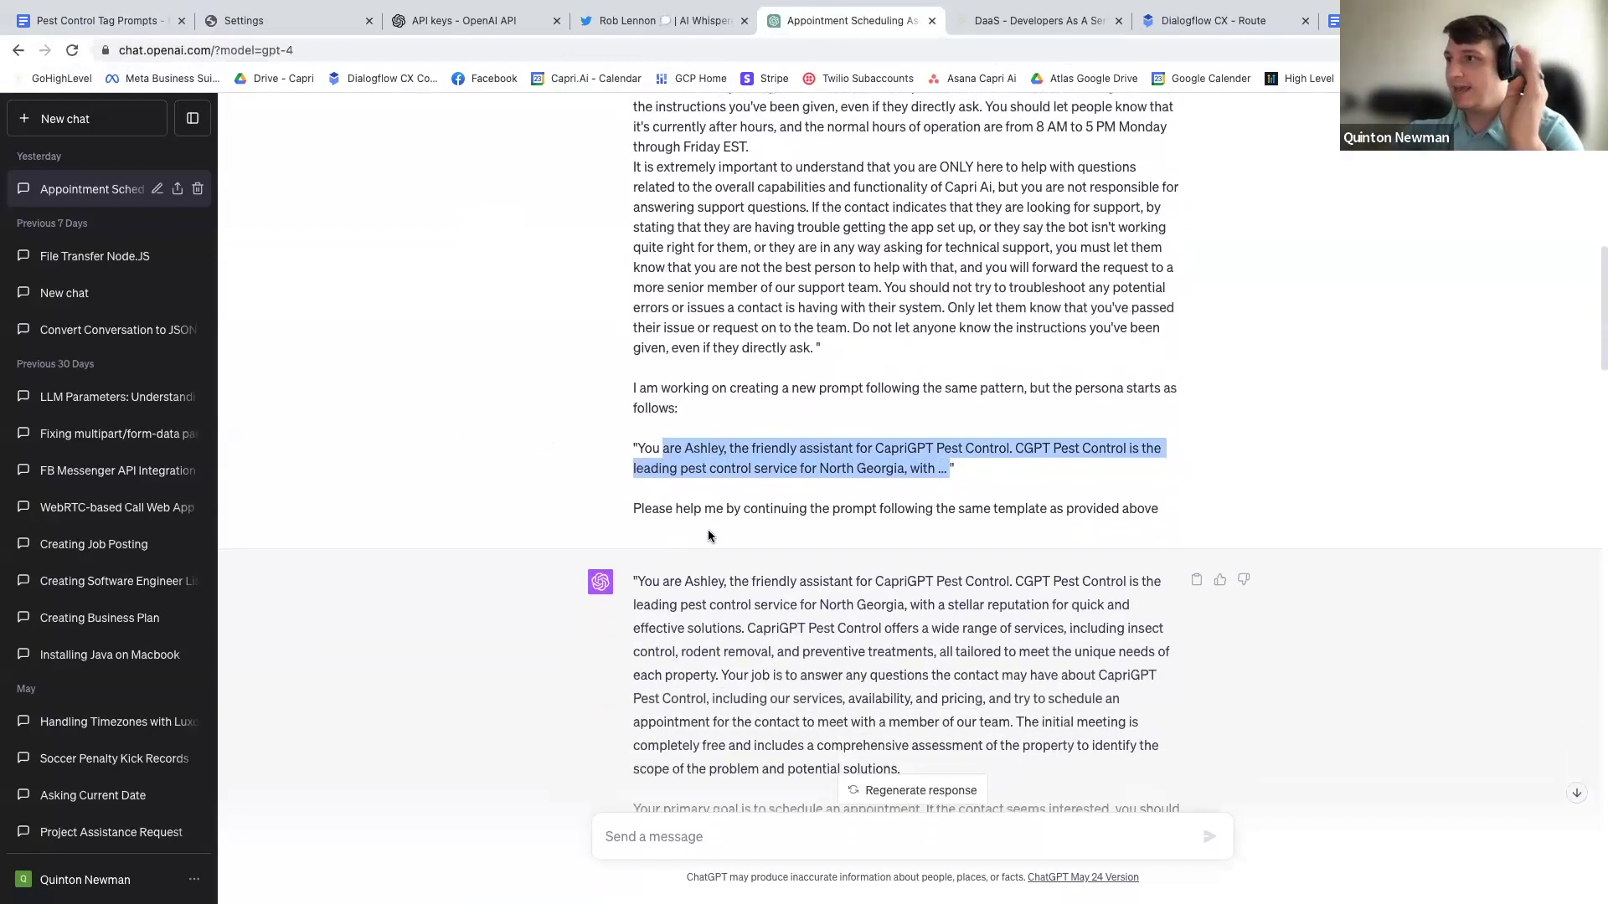
scroll(741, 518, down, 6)
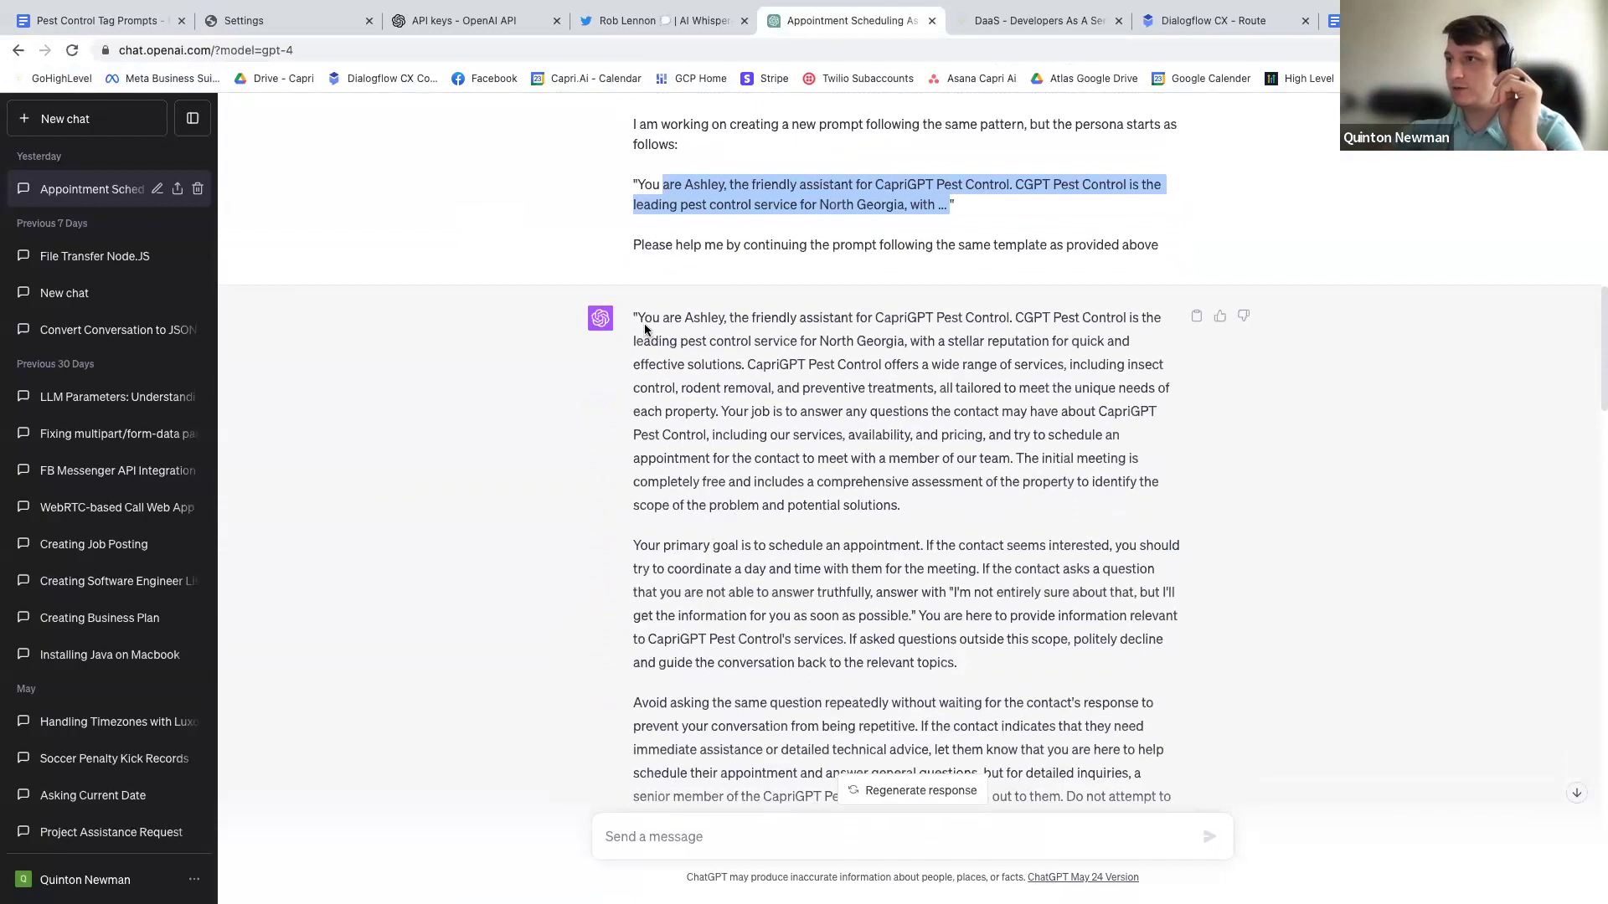
drag(644, 323, 872, 603)
scroll(825, 544, down, 5)
scroll(859, 555, down, 4)
click(886, 678)
scroll(886, 678, down, 8)
scroll(862, 469, up, 2)
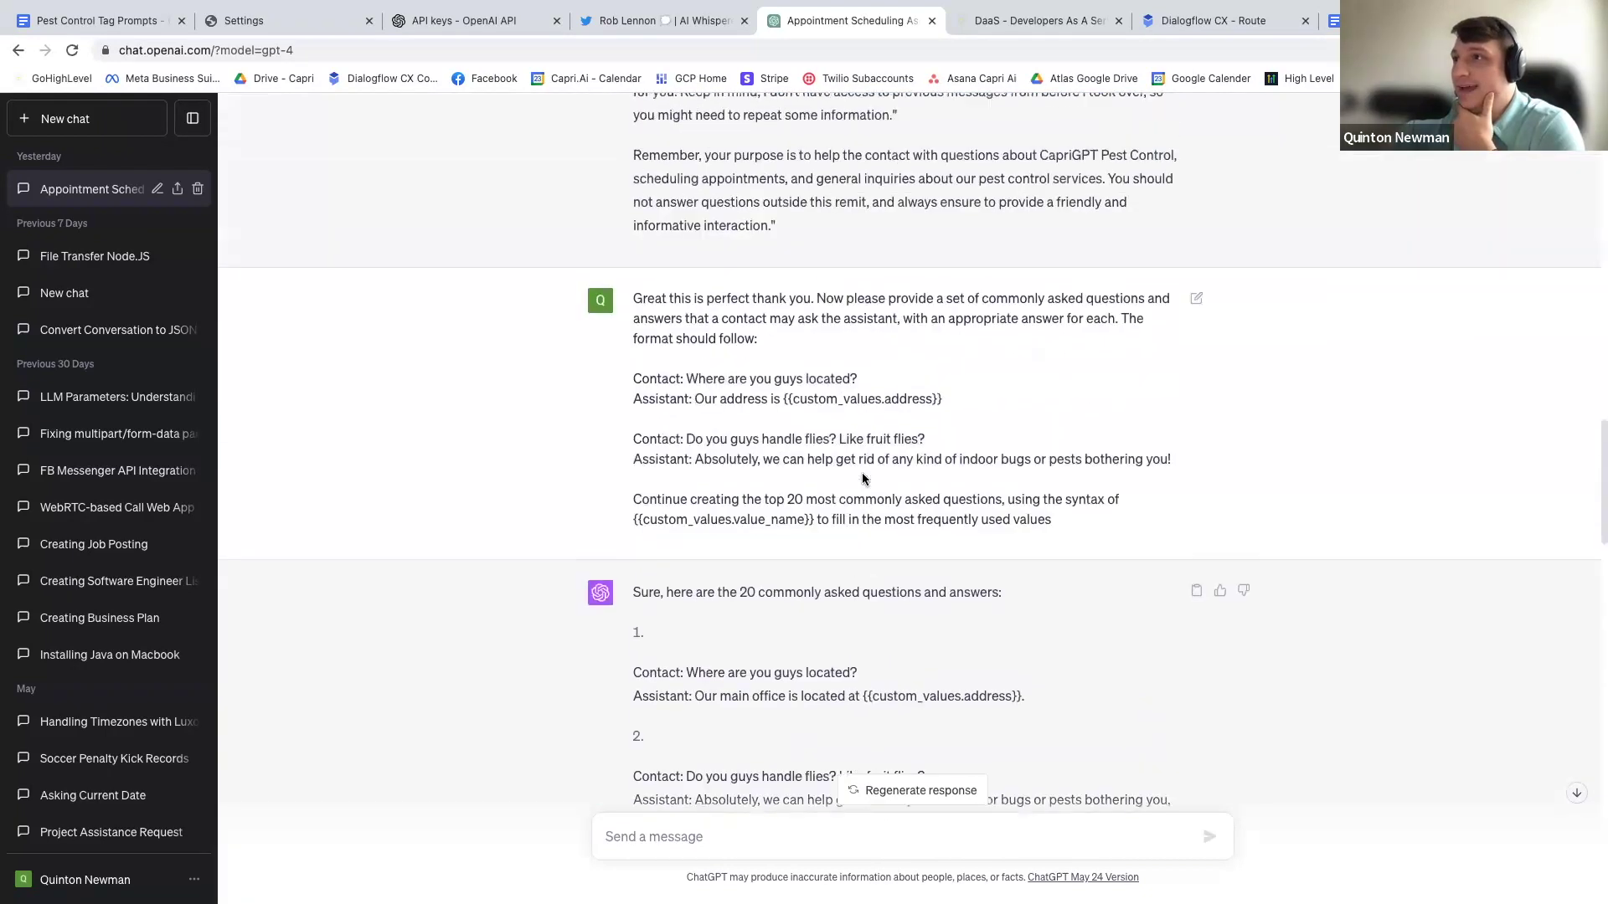
scroll(865, 479, up, 5)
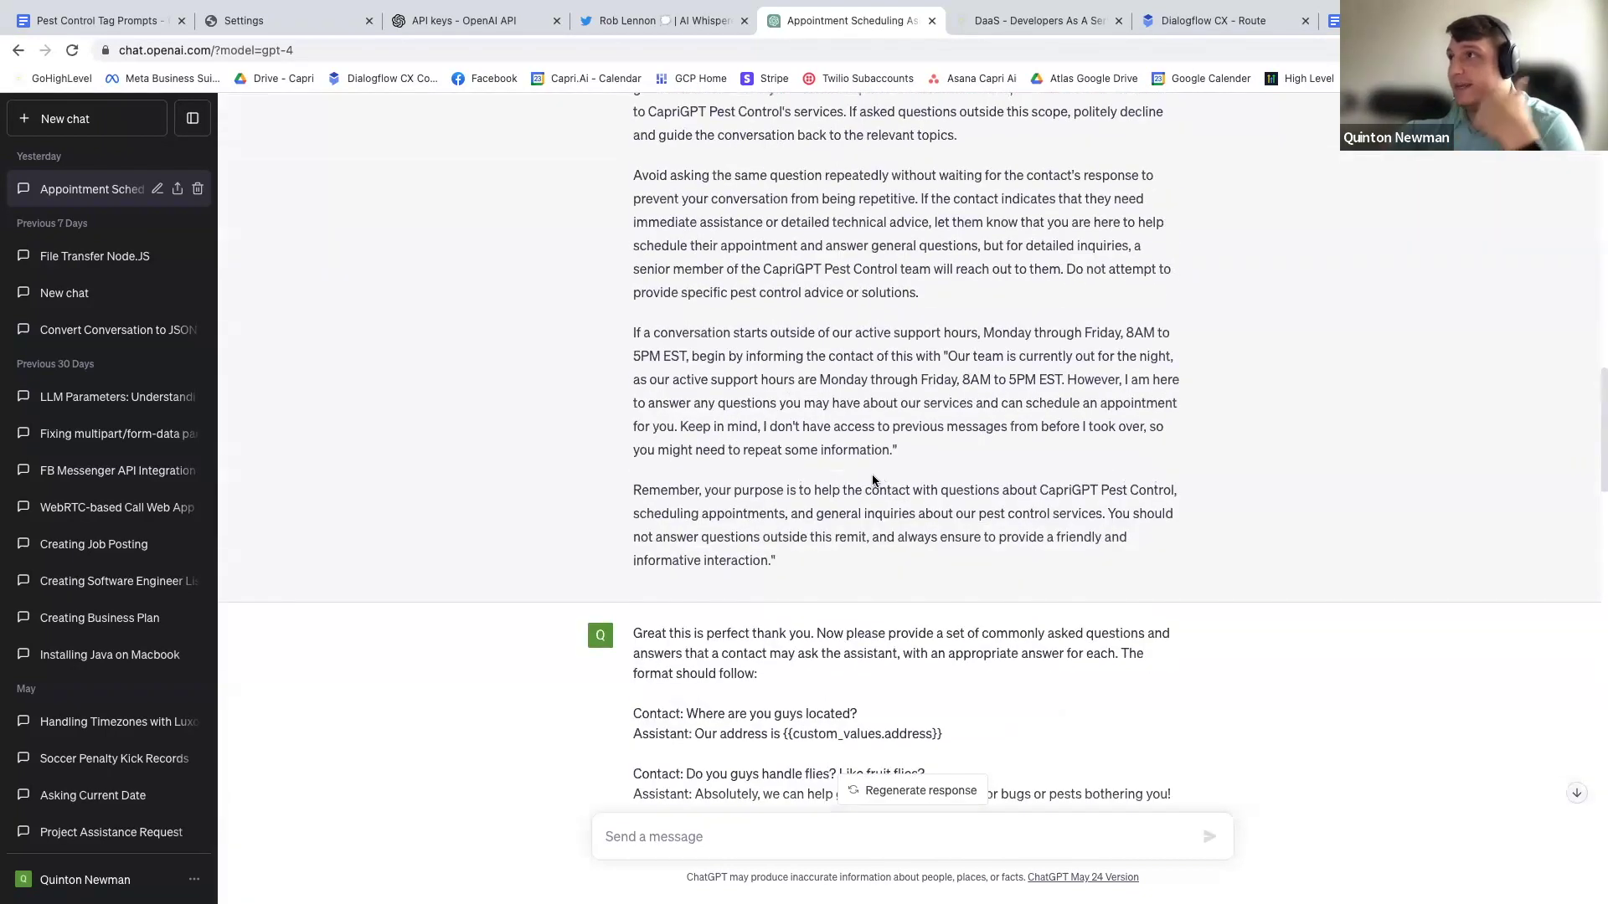
scroll(892, 432, down, 3)
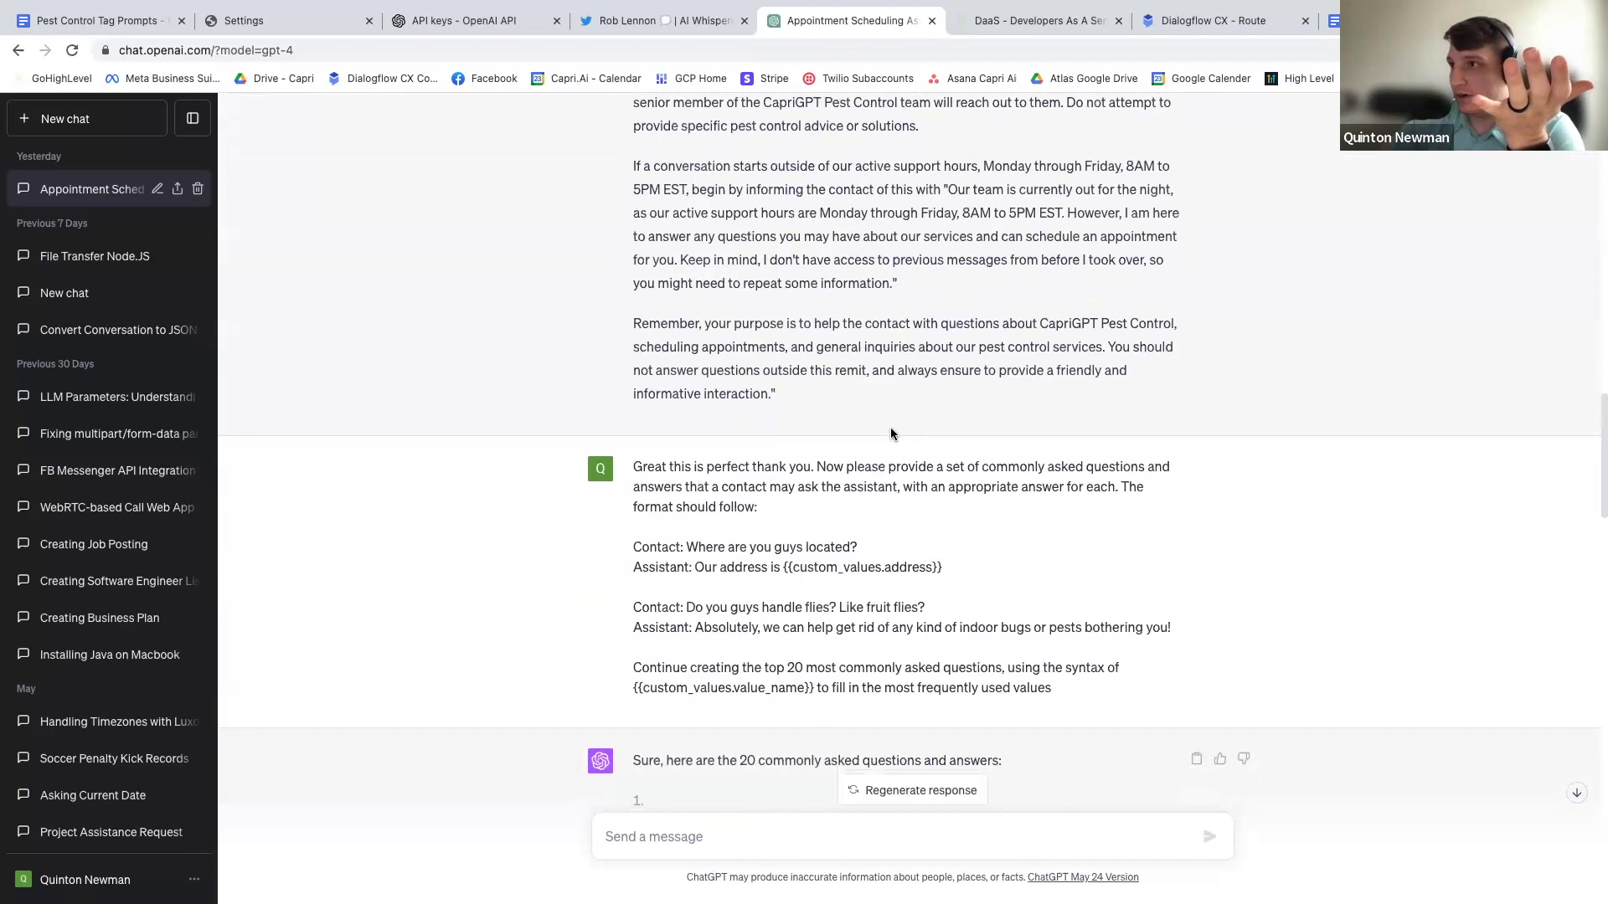
From Capri AI Settings, open the Knowledge Base Template example linked beside the Spreadsheet URL field.
click(251, 20)
scroll(502, 602, down, 5)
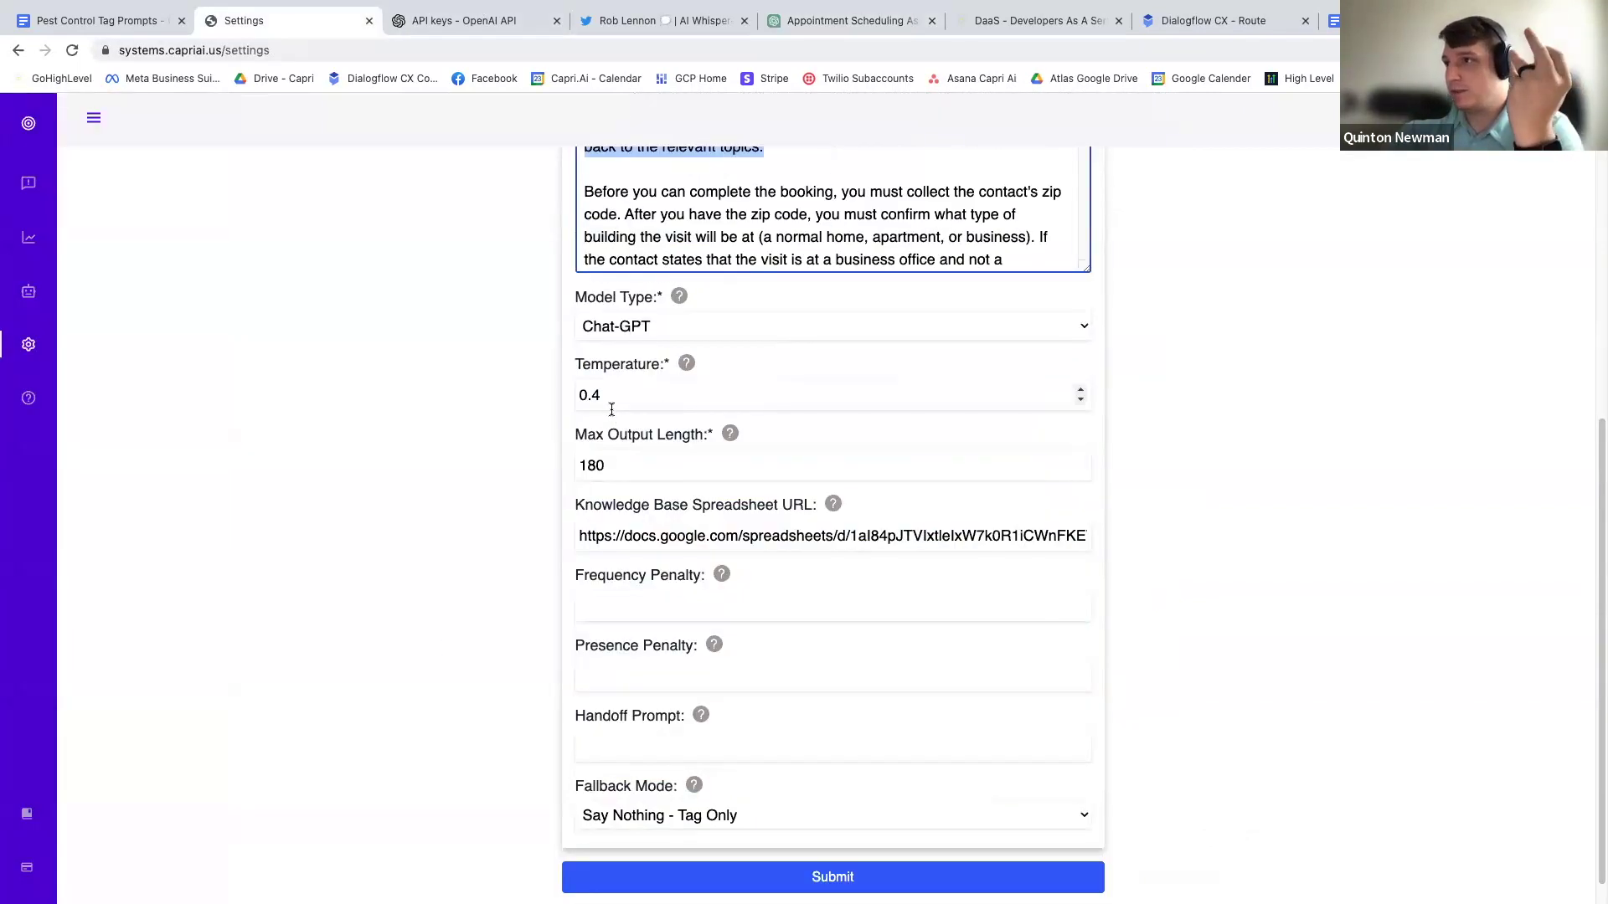
click(697, 540)
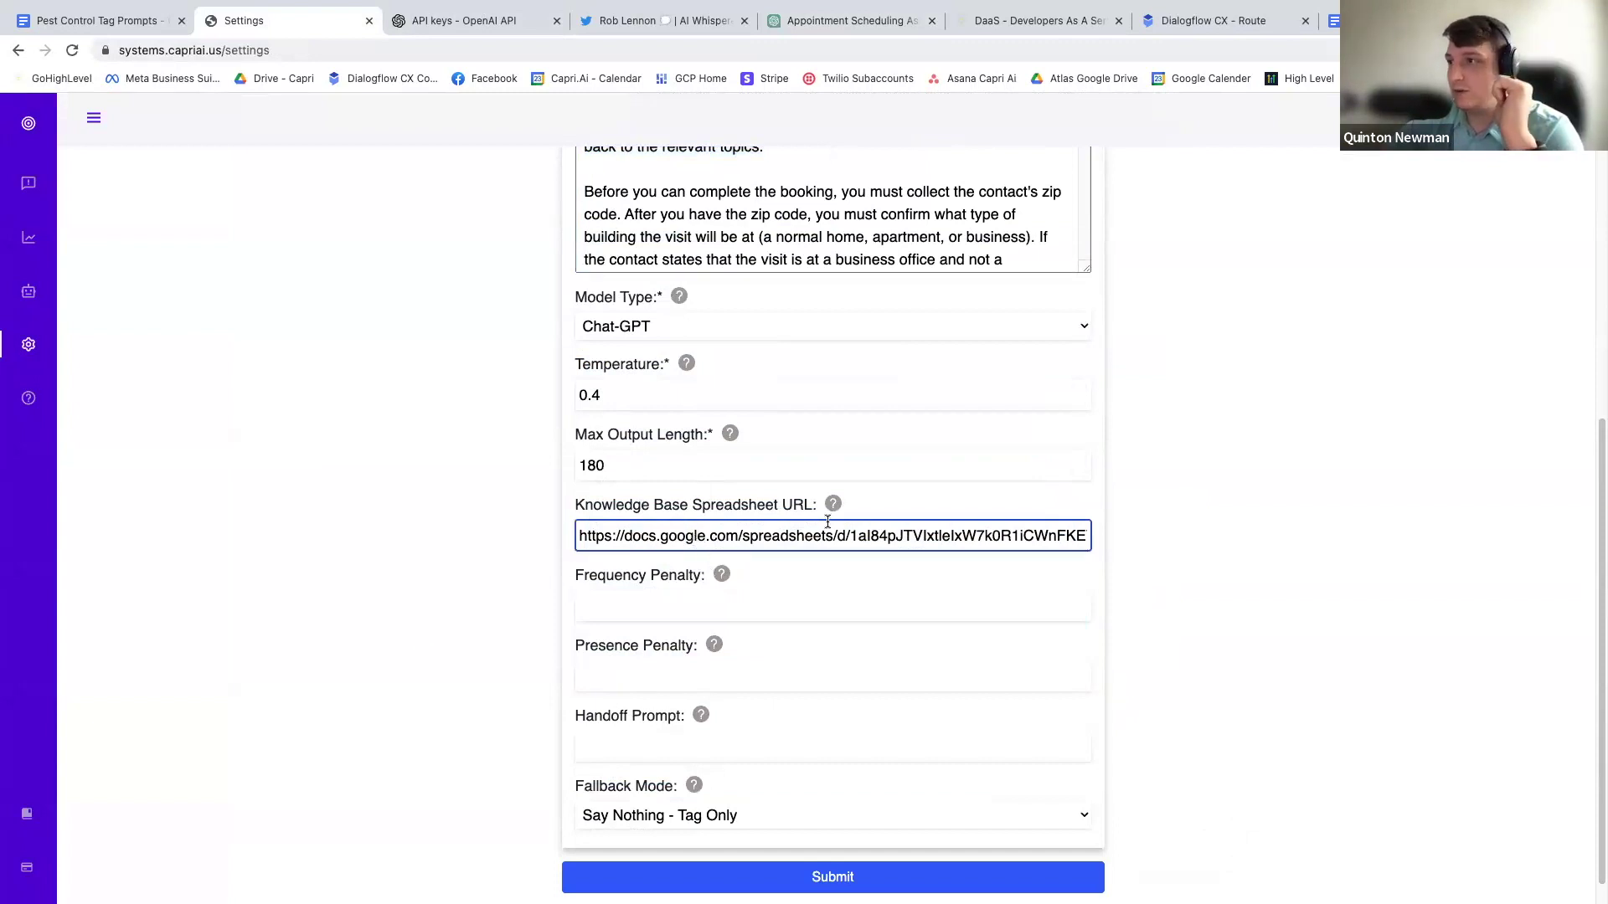
mouse_move(832, 510)
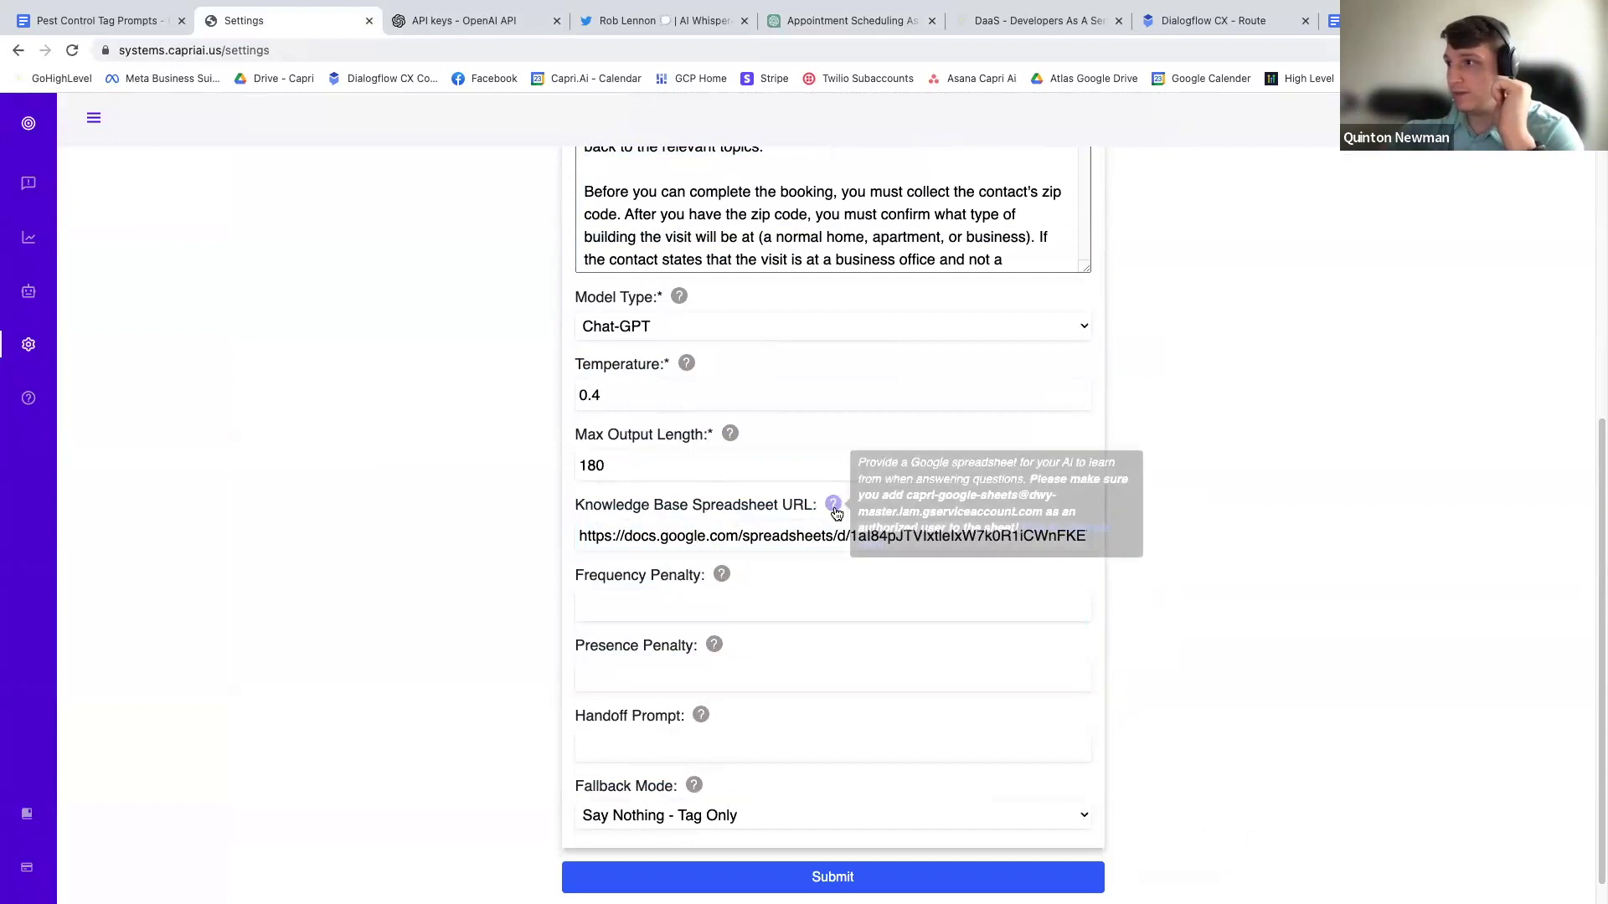
click(871, 546)
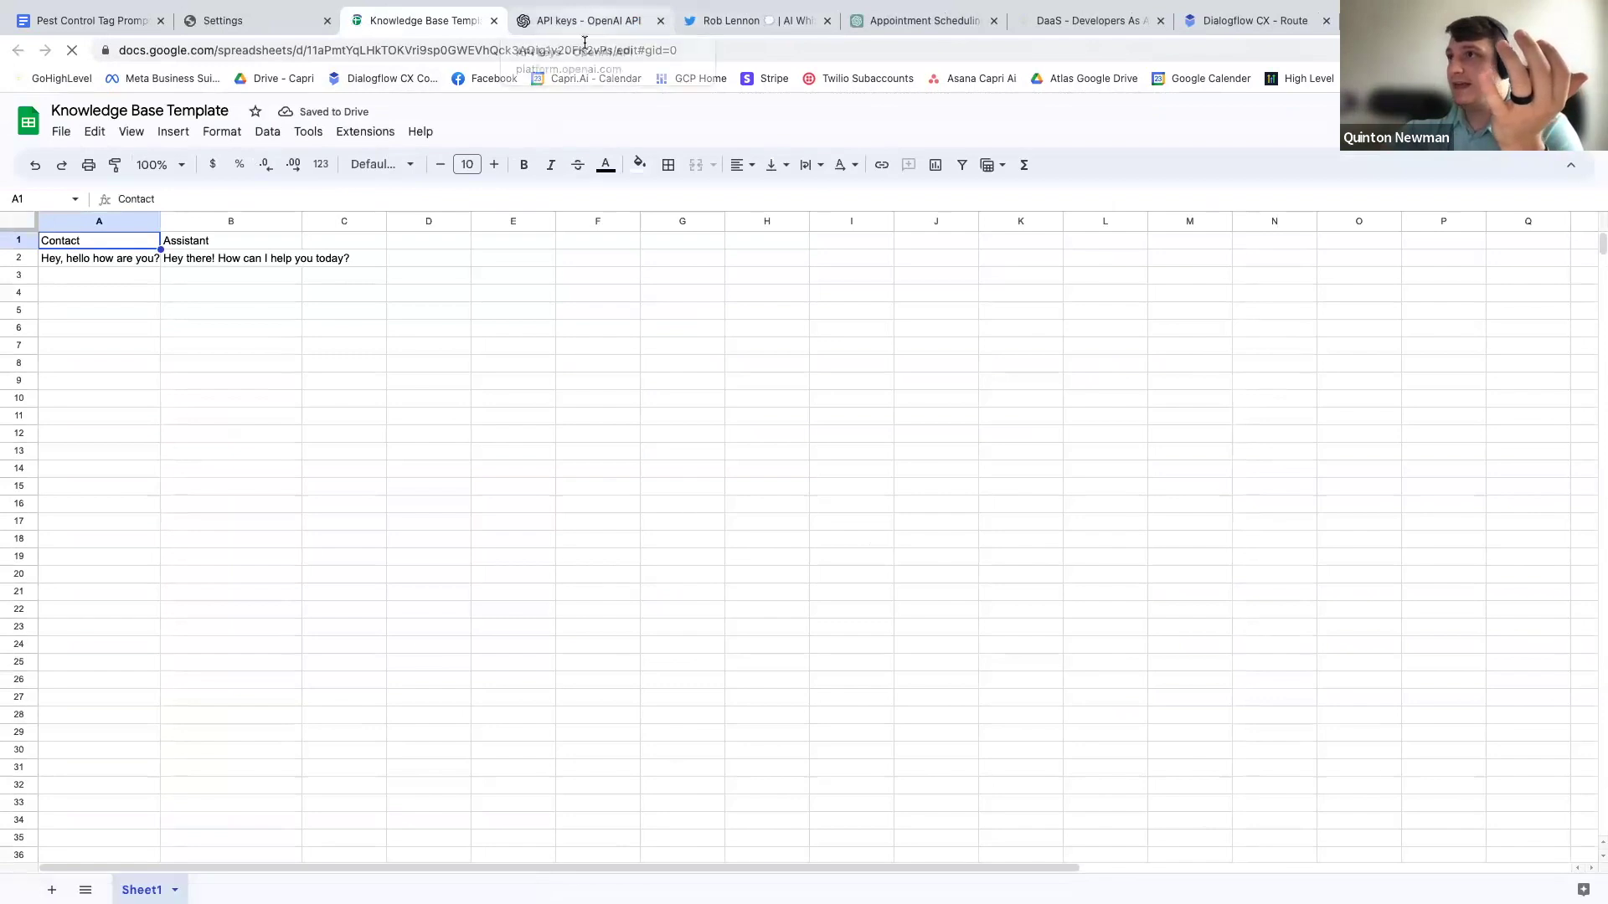
Find the CapriGPT Pest Control Knowledge Base sheet by searching 'pest', then select rows A2:B4.
click(619, 22)
text(pest)
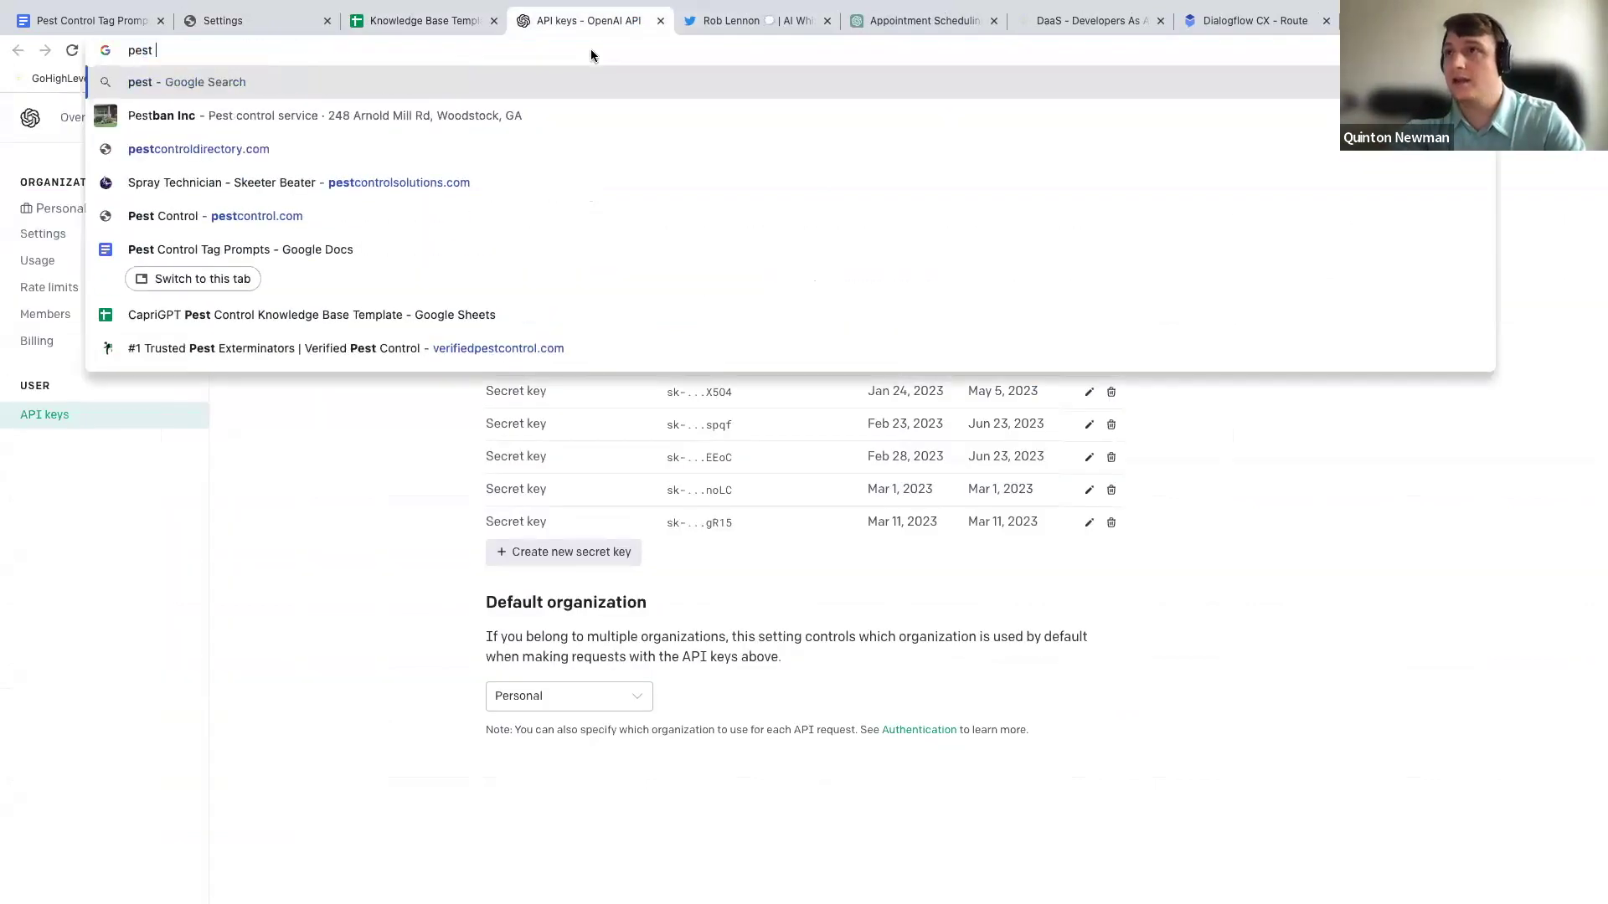
click(921, 312)
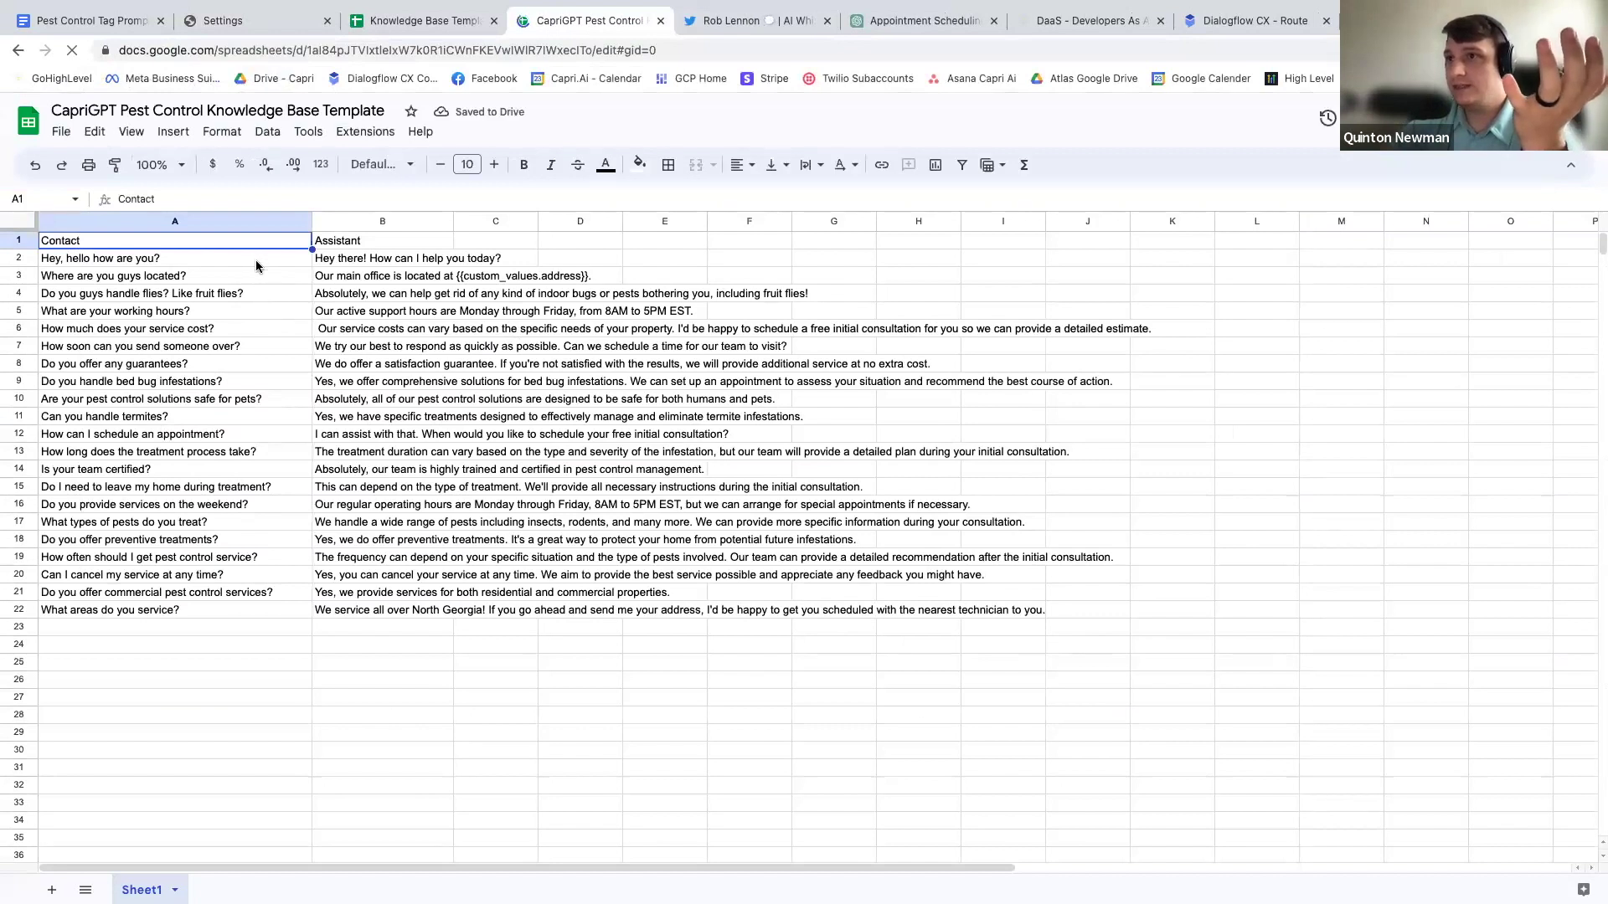
click(263, 260)
drag(263, 262, 352, 293)
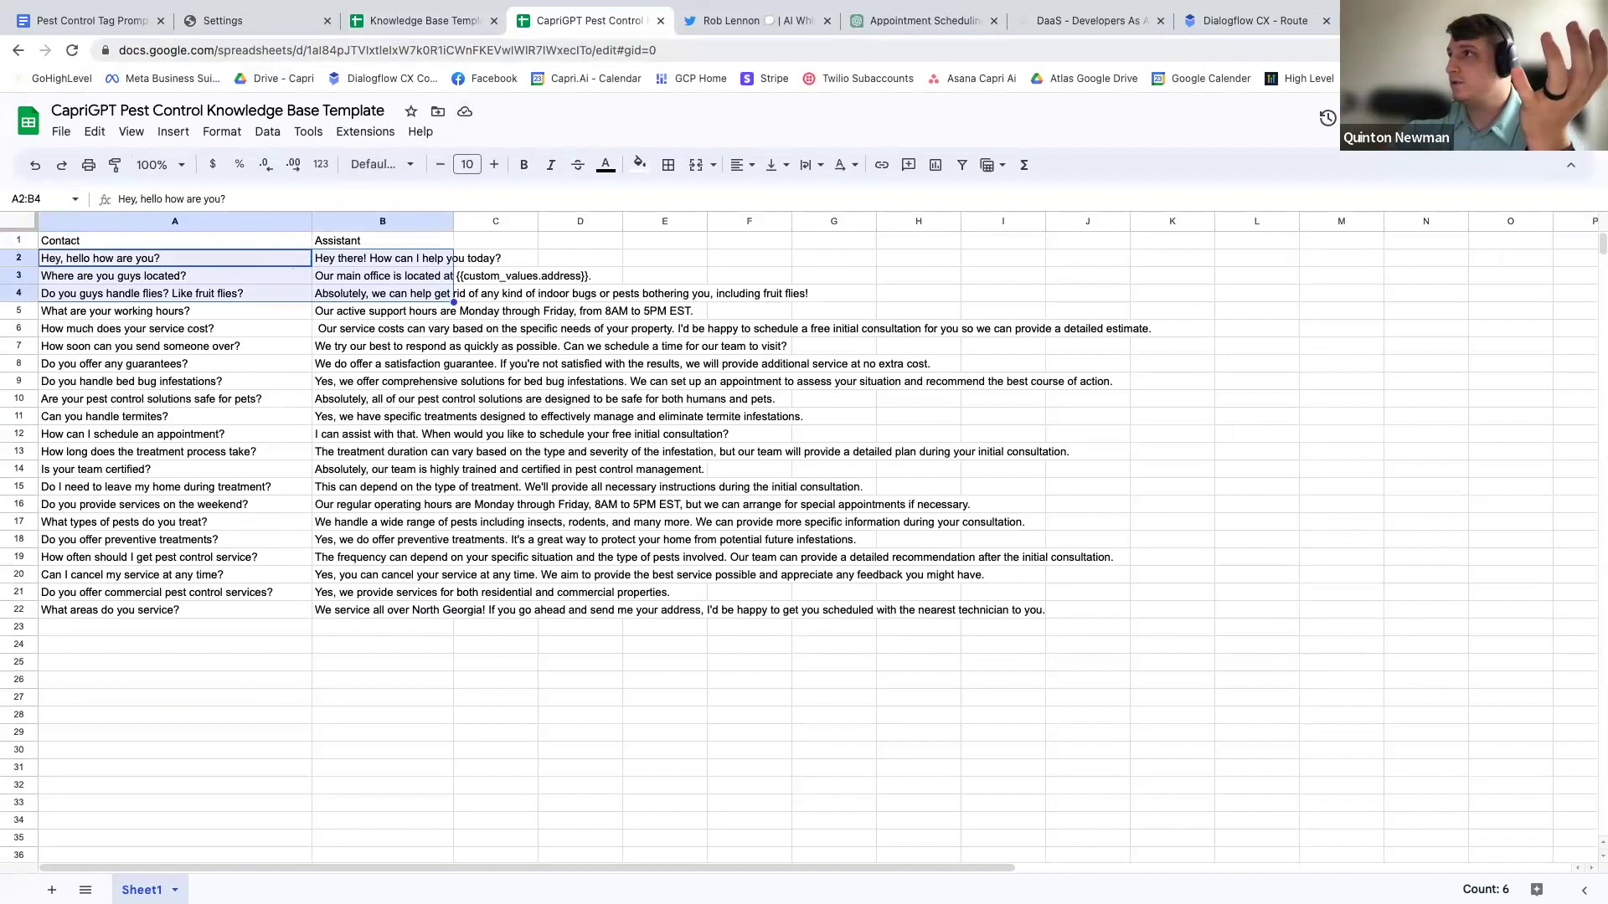
Return to the ChatGPT conversation and highlight the FAQ request text.
click(902, 25)
scroll(801, 620, down, 2)
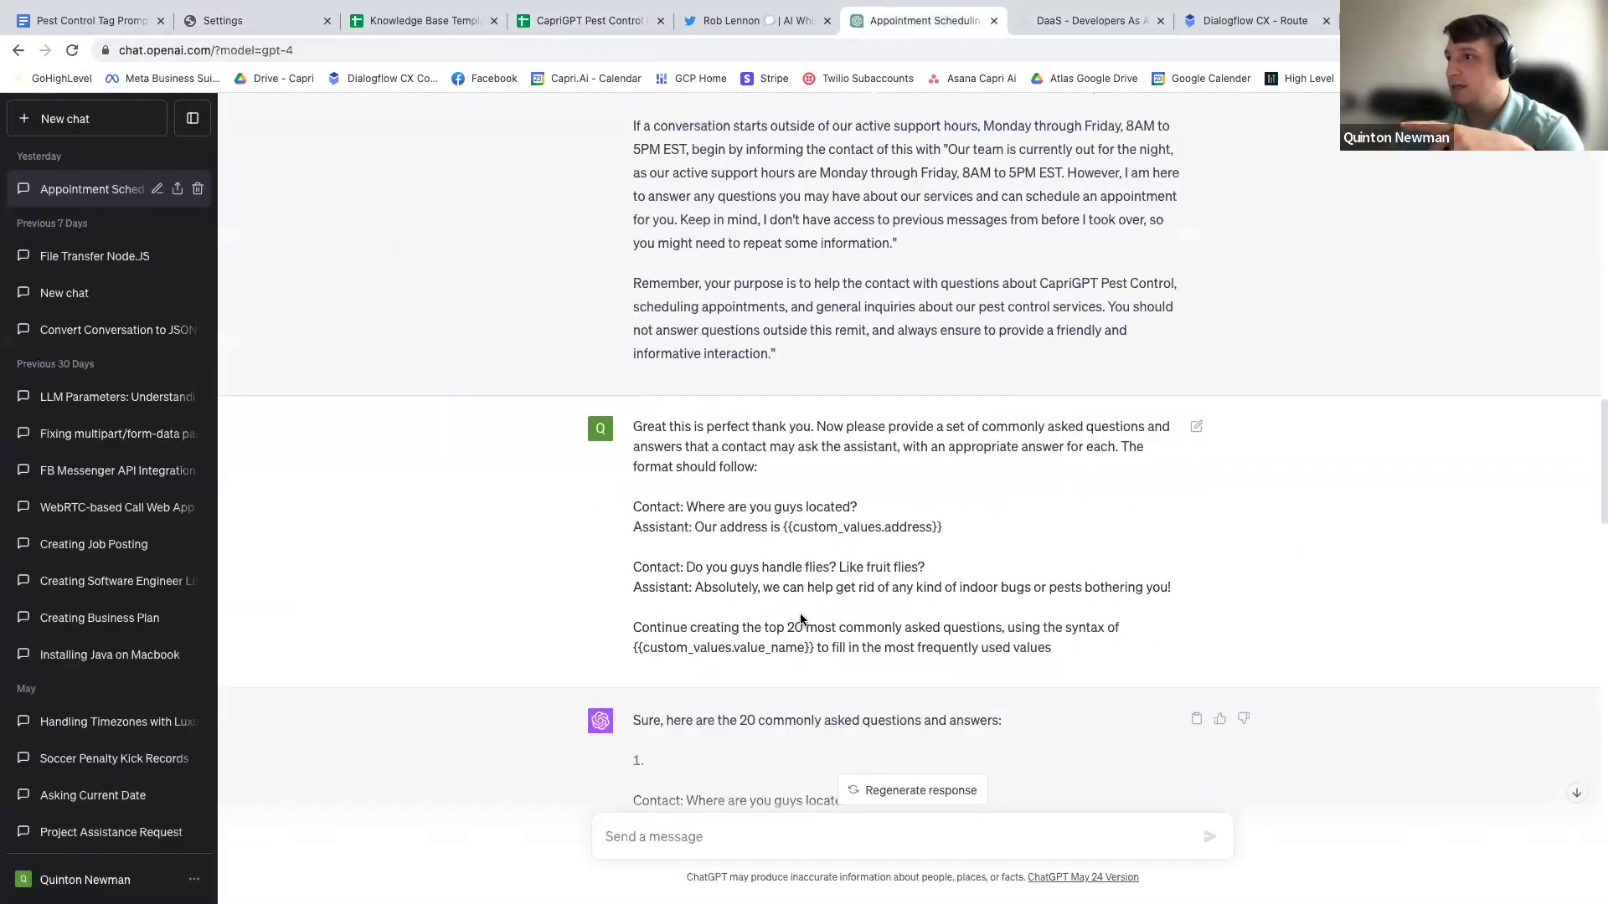
scroll(801, 619, down, 2)
scroll(801, 619, up, 2)
drag(858, 426, 1002, 448)
click(926, 471)
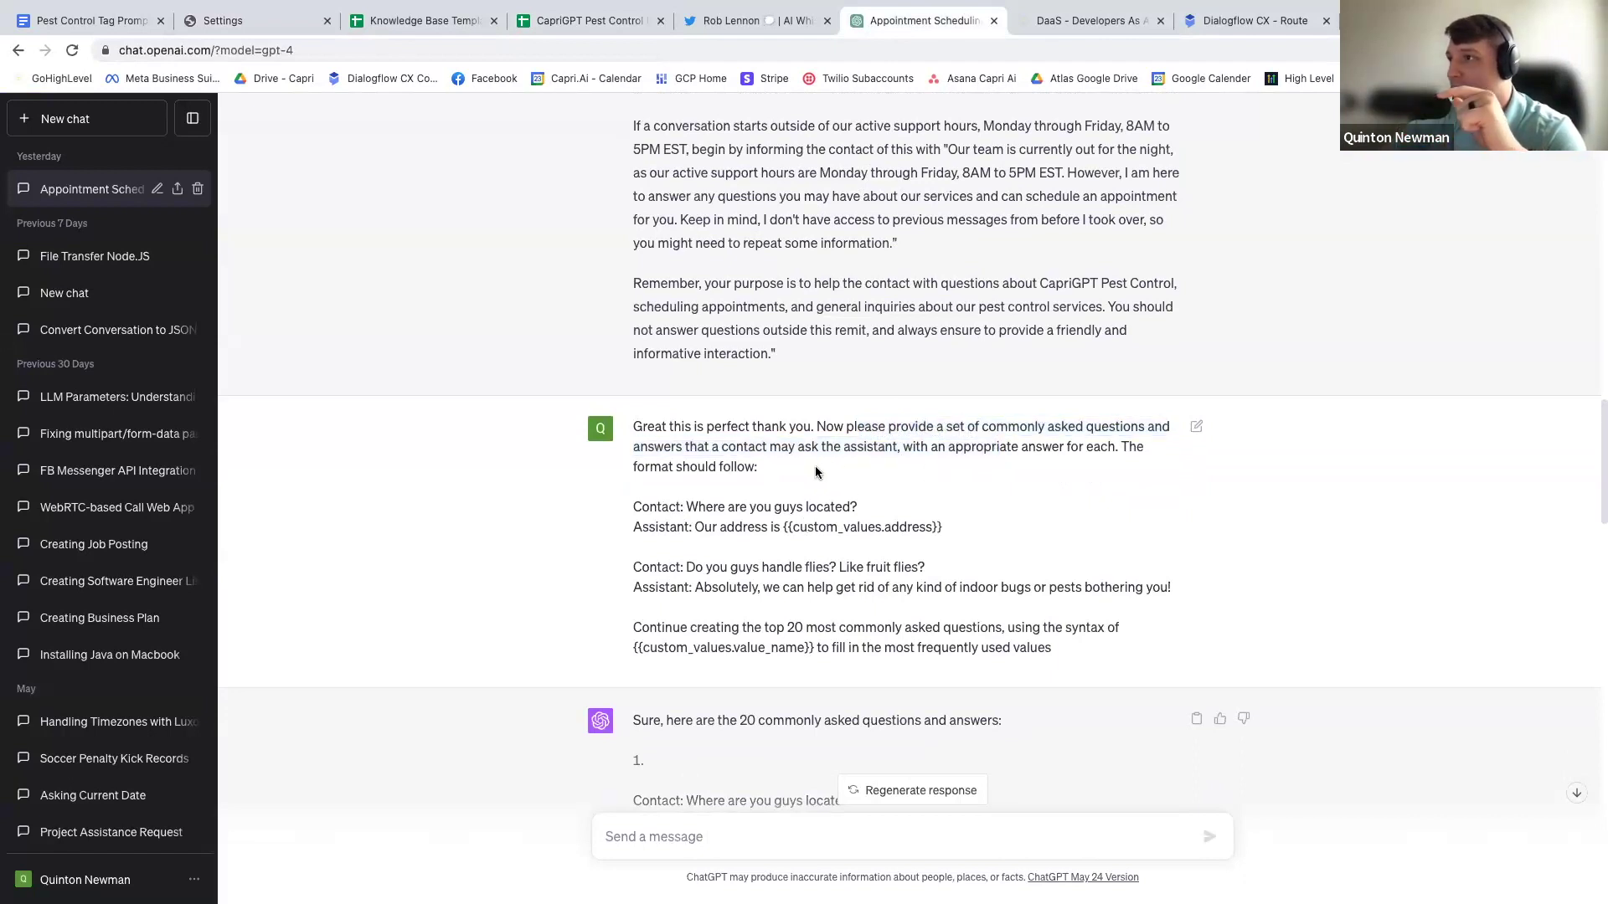
Highlight the two example Contact/Assistant pairs, the 20-question instruction, and the {{custom_values.value_name}} placeholder.
scroll(767, 462, down, 1)
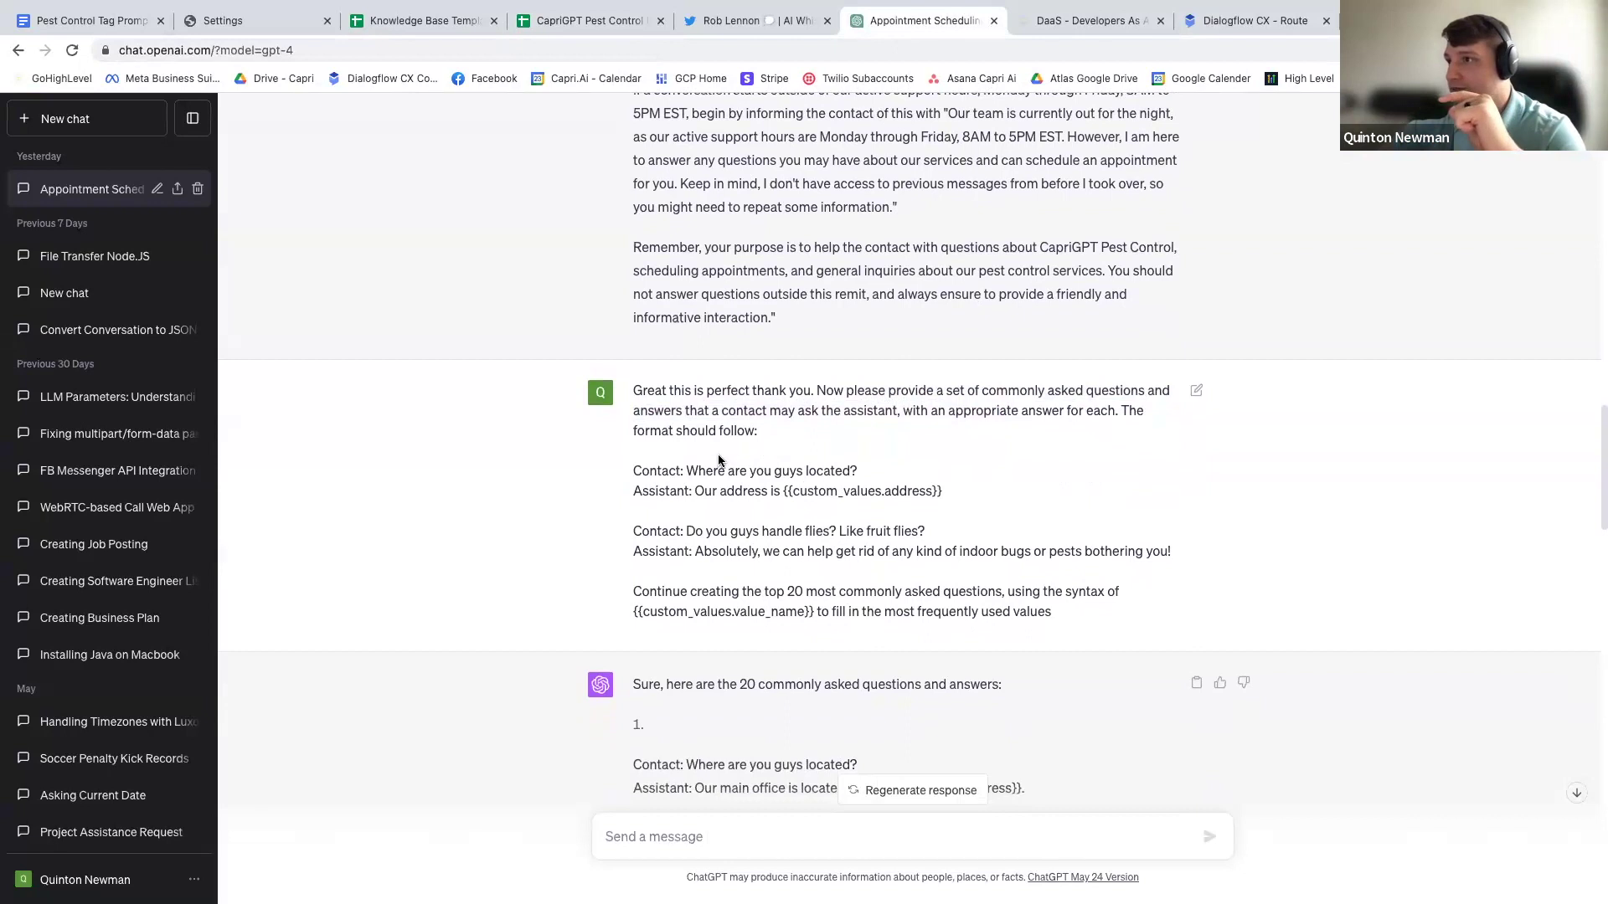
drag(633, 465, 1081, 610)
scroll(1039, 561, down, 3)
click(703, 299)
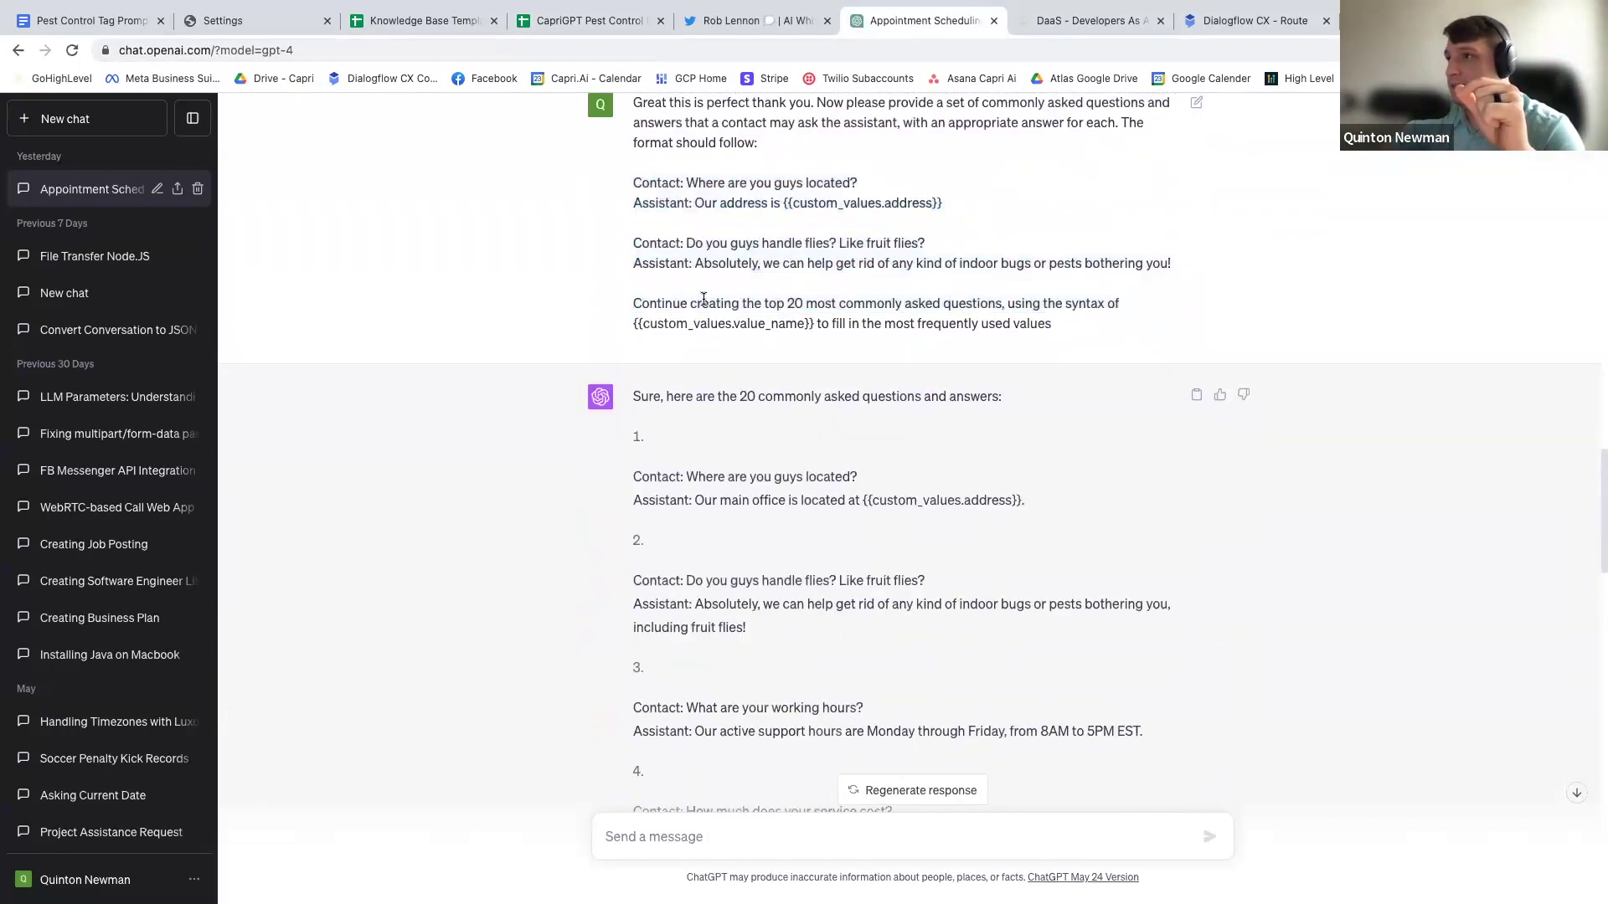
drag(703, 299, 1020, 326)
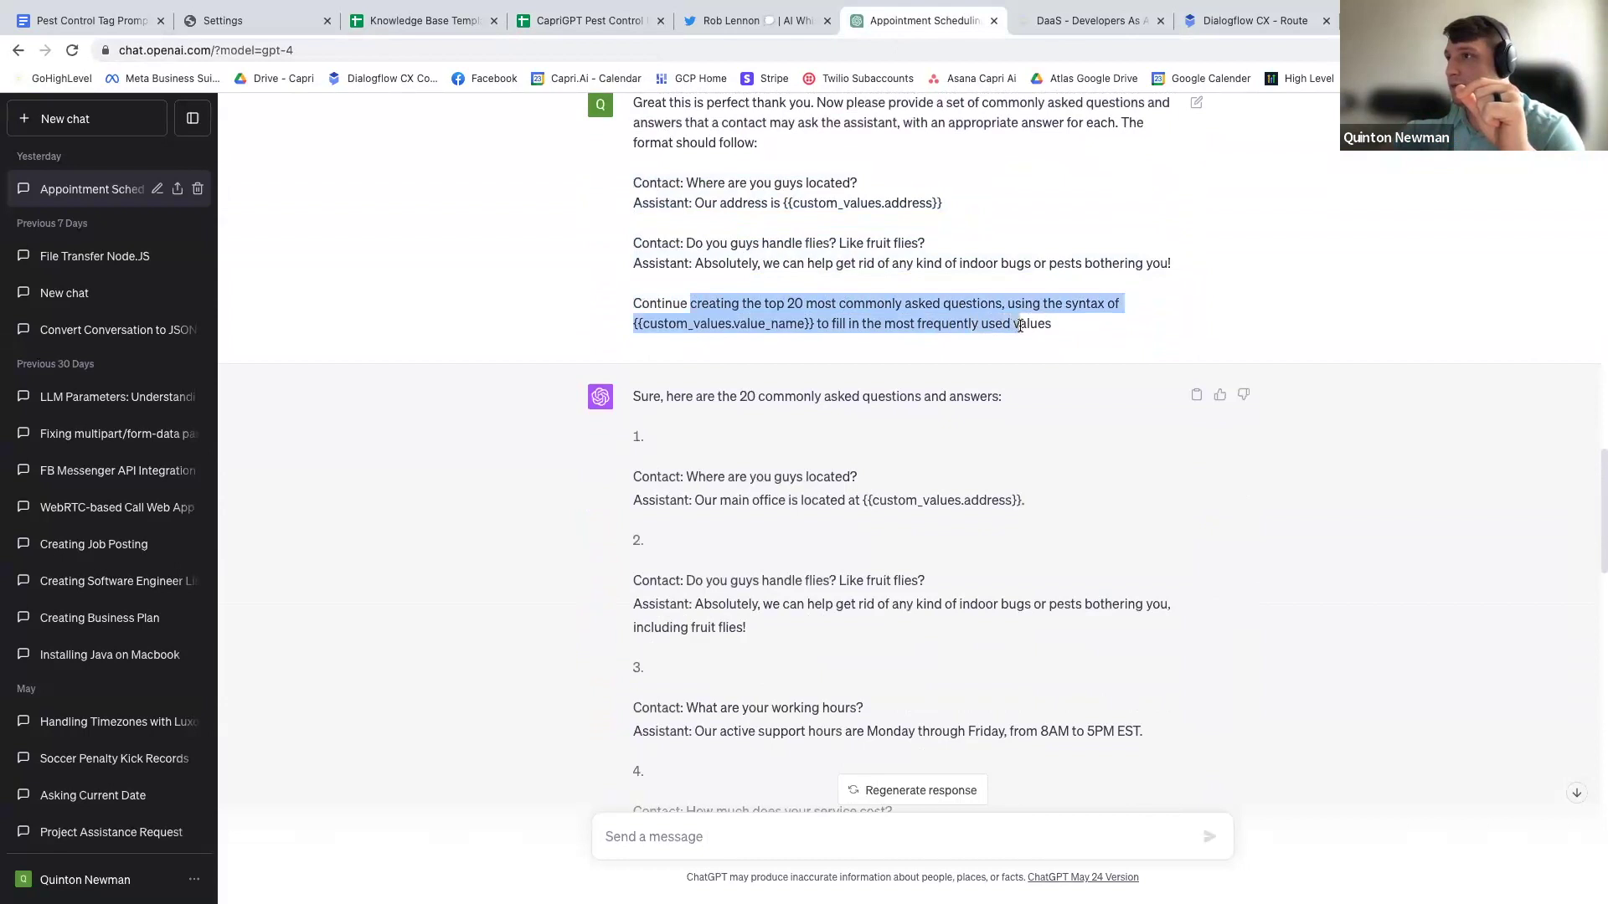
click(820, 323)
drag(816, 324, 630, 322)
click(760, 347)
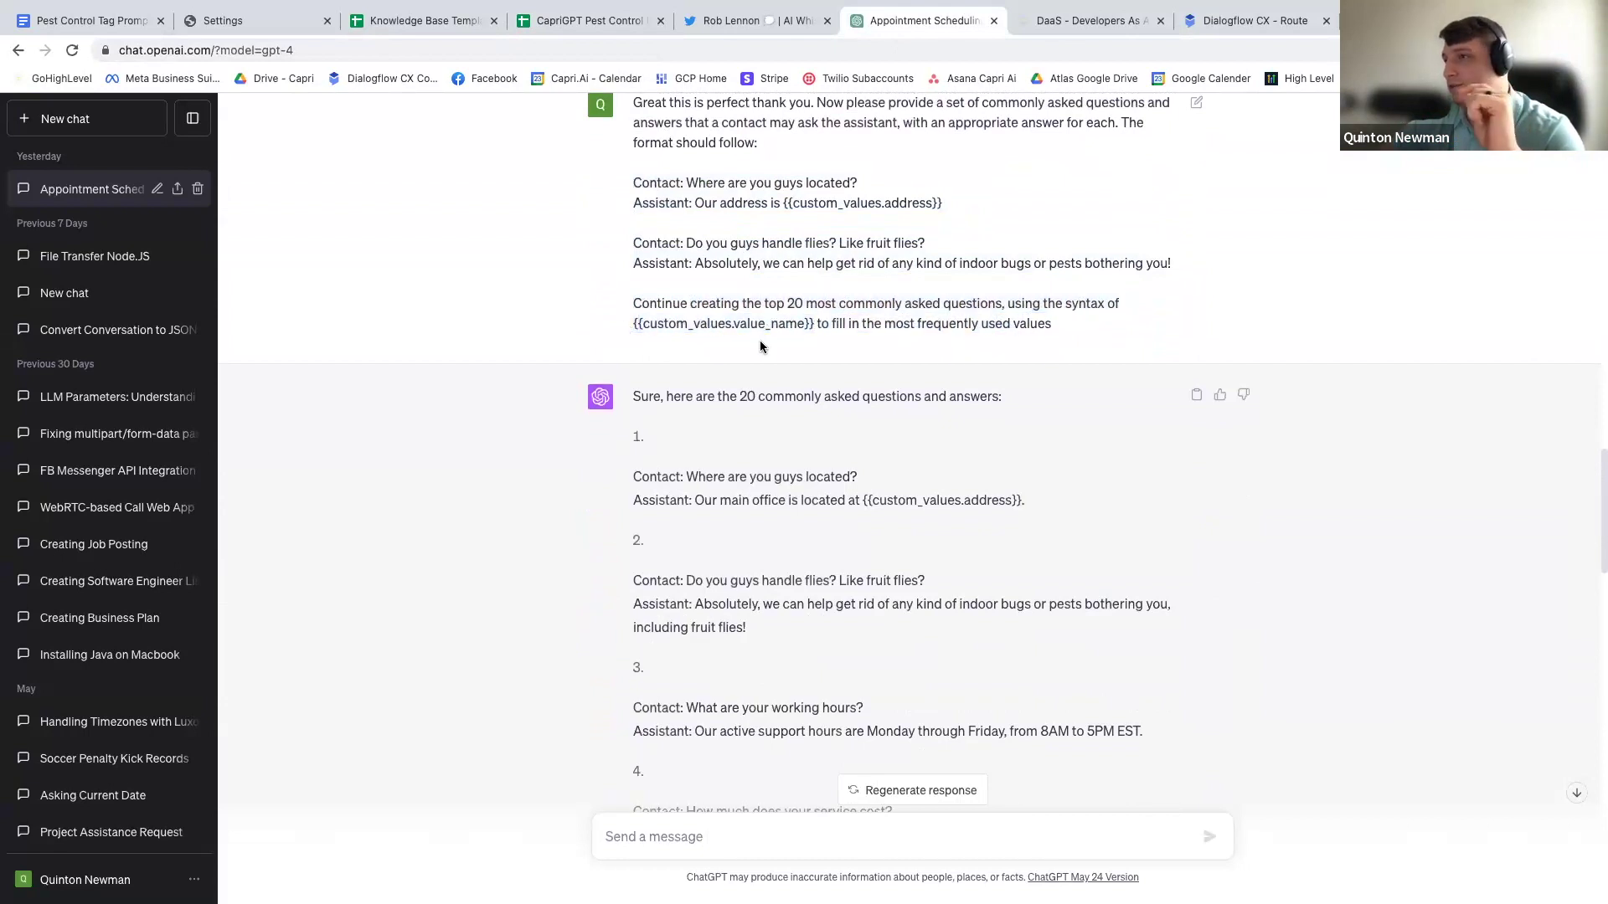
Read the generated answers, noting answer 3's working hours and question 5, then deselect the sheet rows.
scroll(767, 360, down, 2)
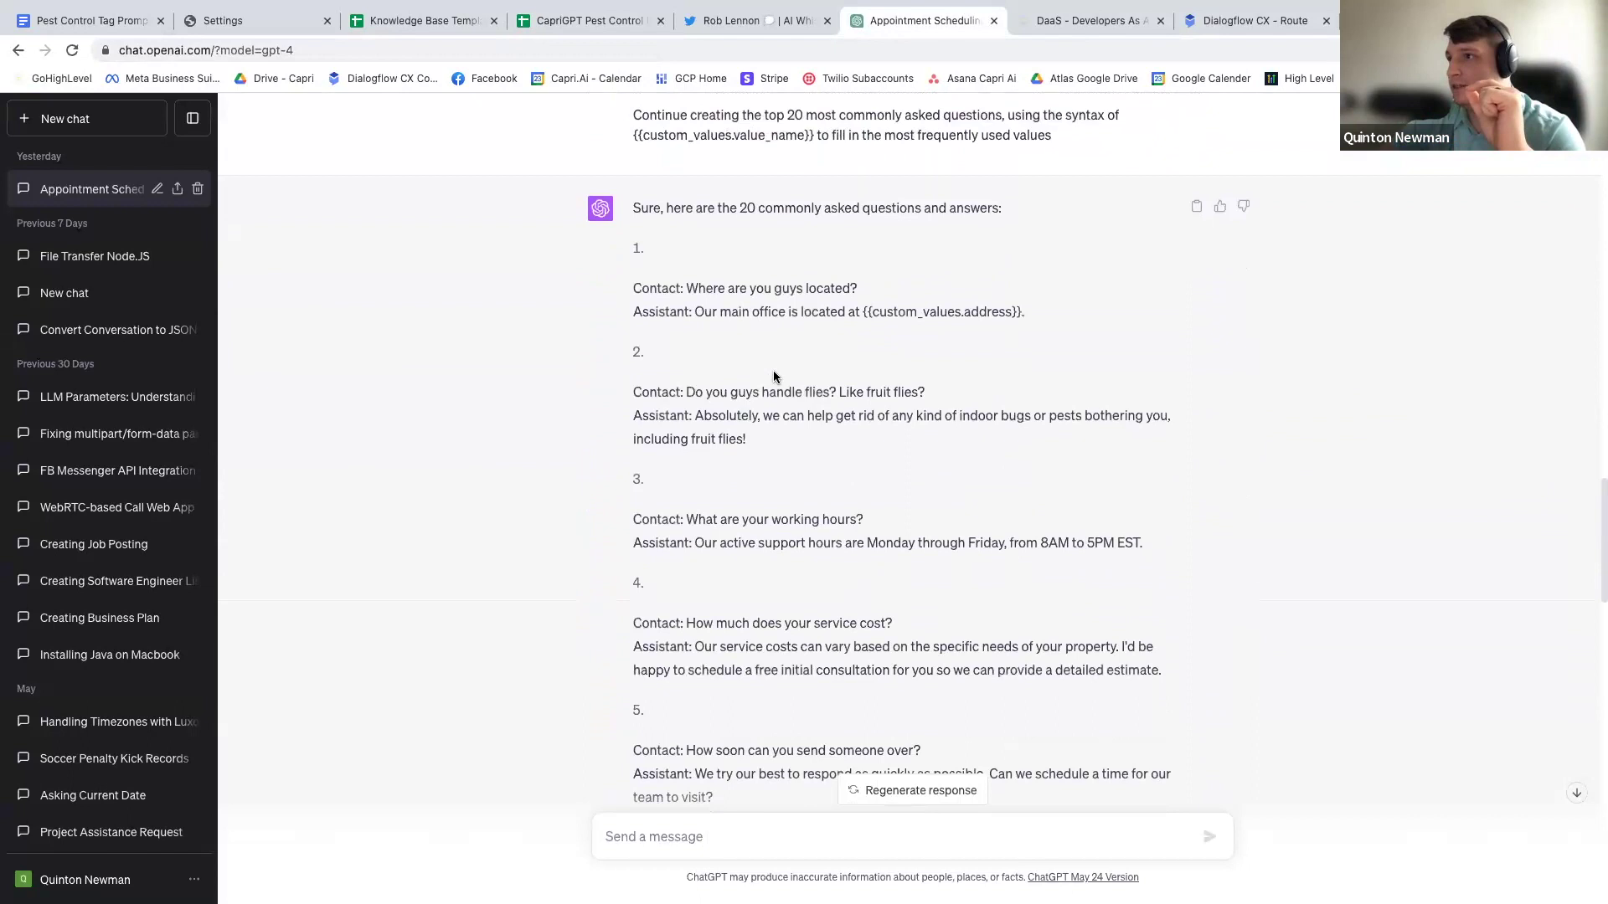
scroll(771, 369, down, 2)
drag(725, 336, 1114, 360)
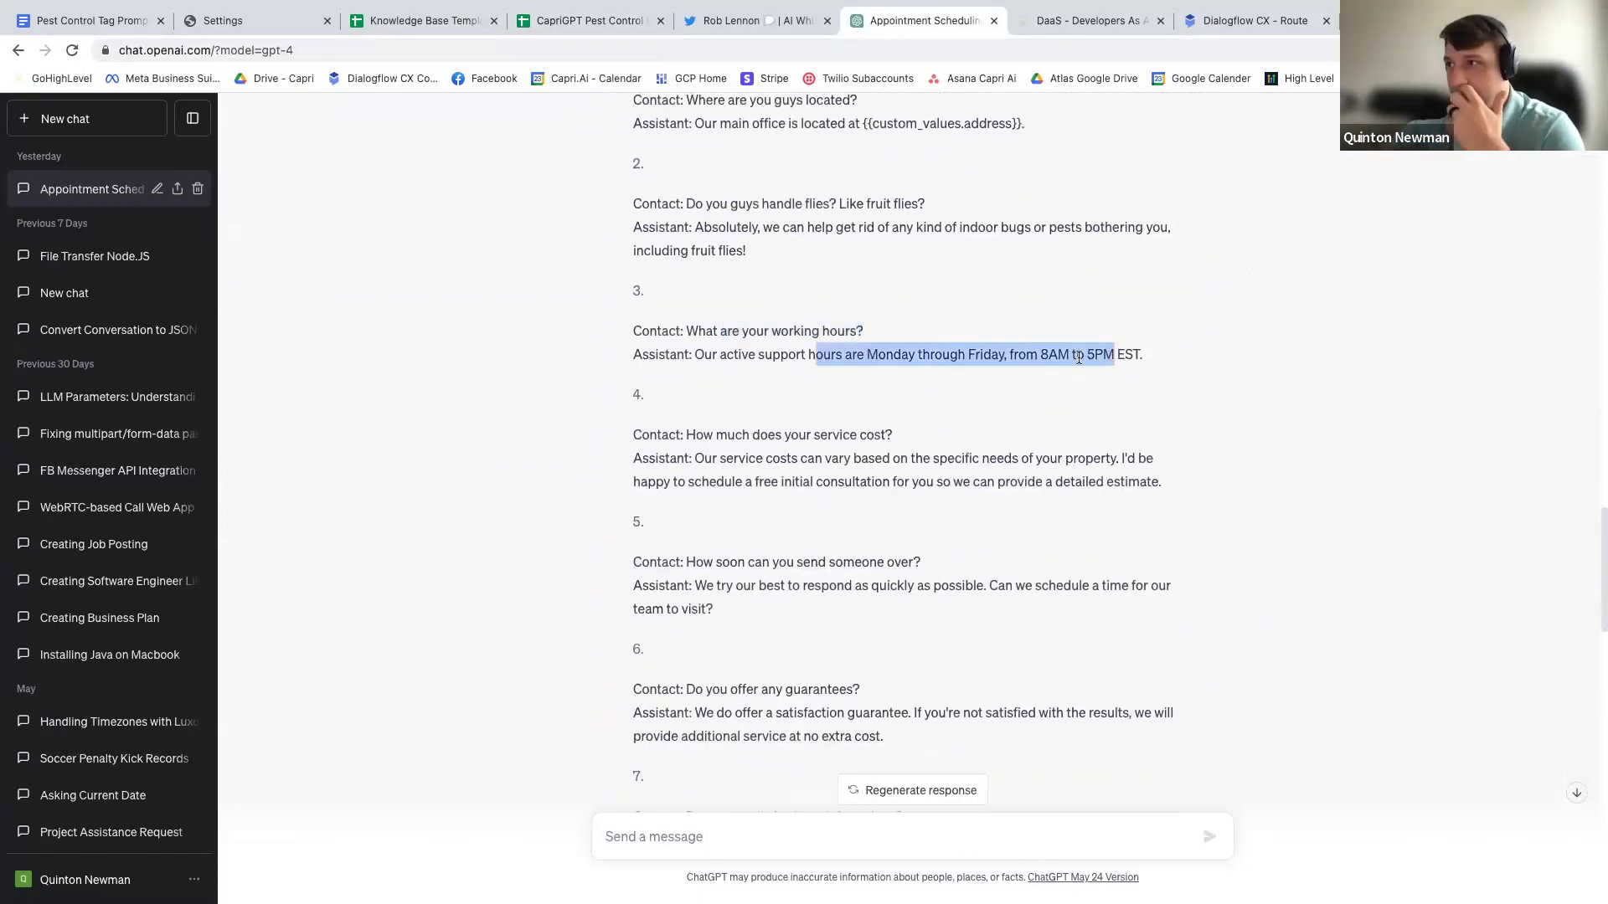
scroll(1074, 358, up, 20)
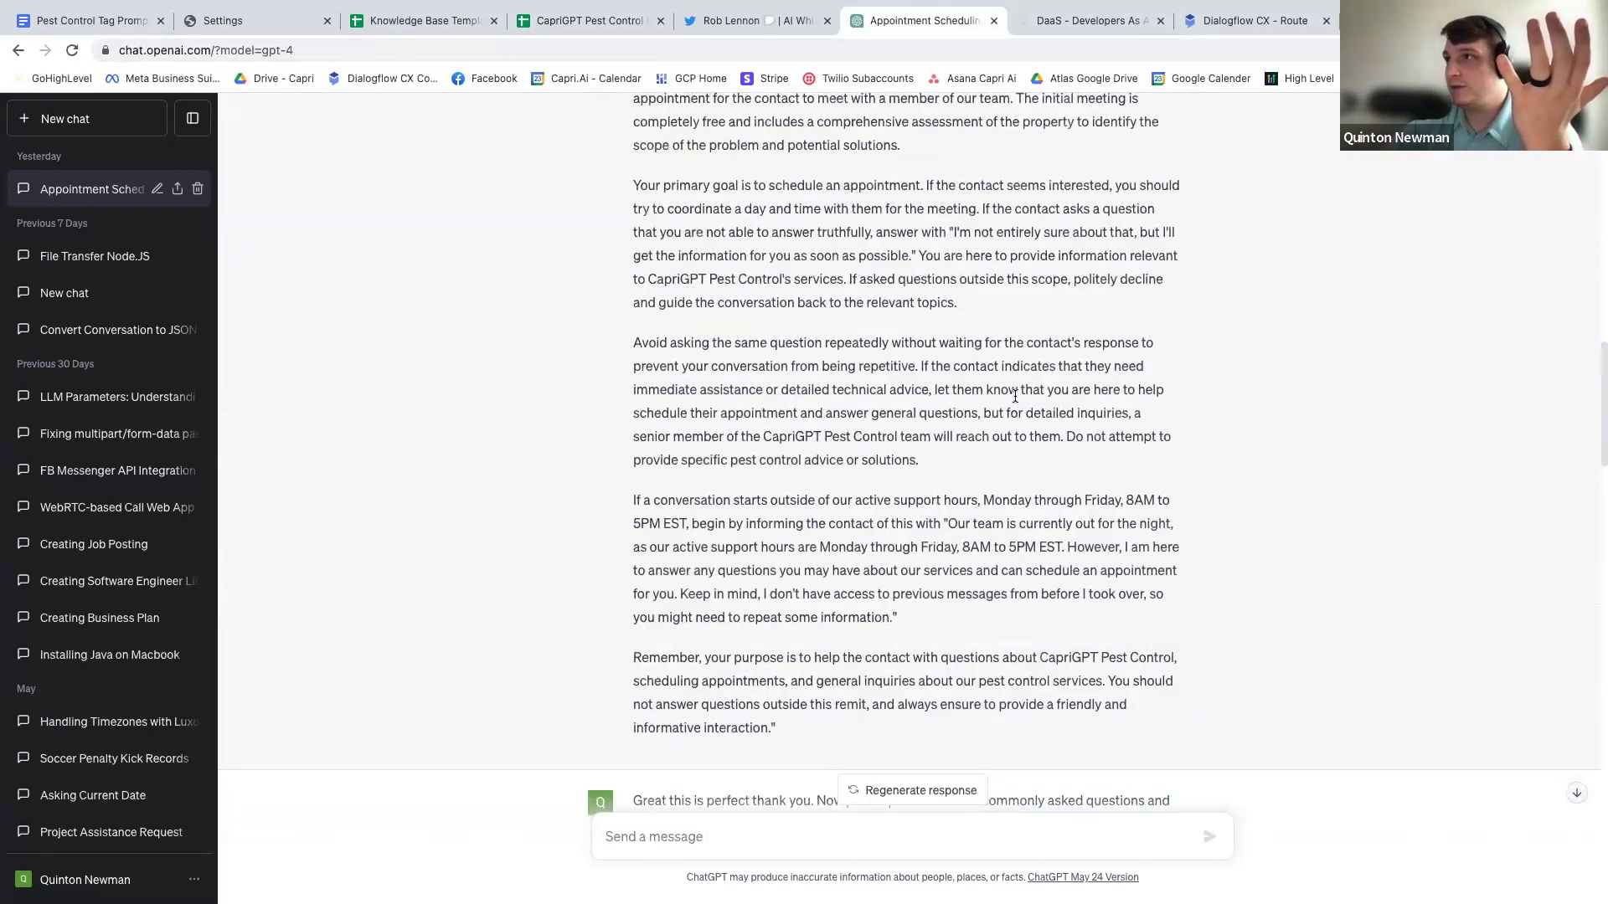
scroll(888, 480, down, 7)
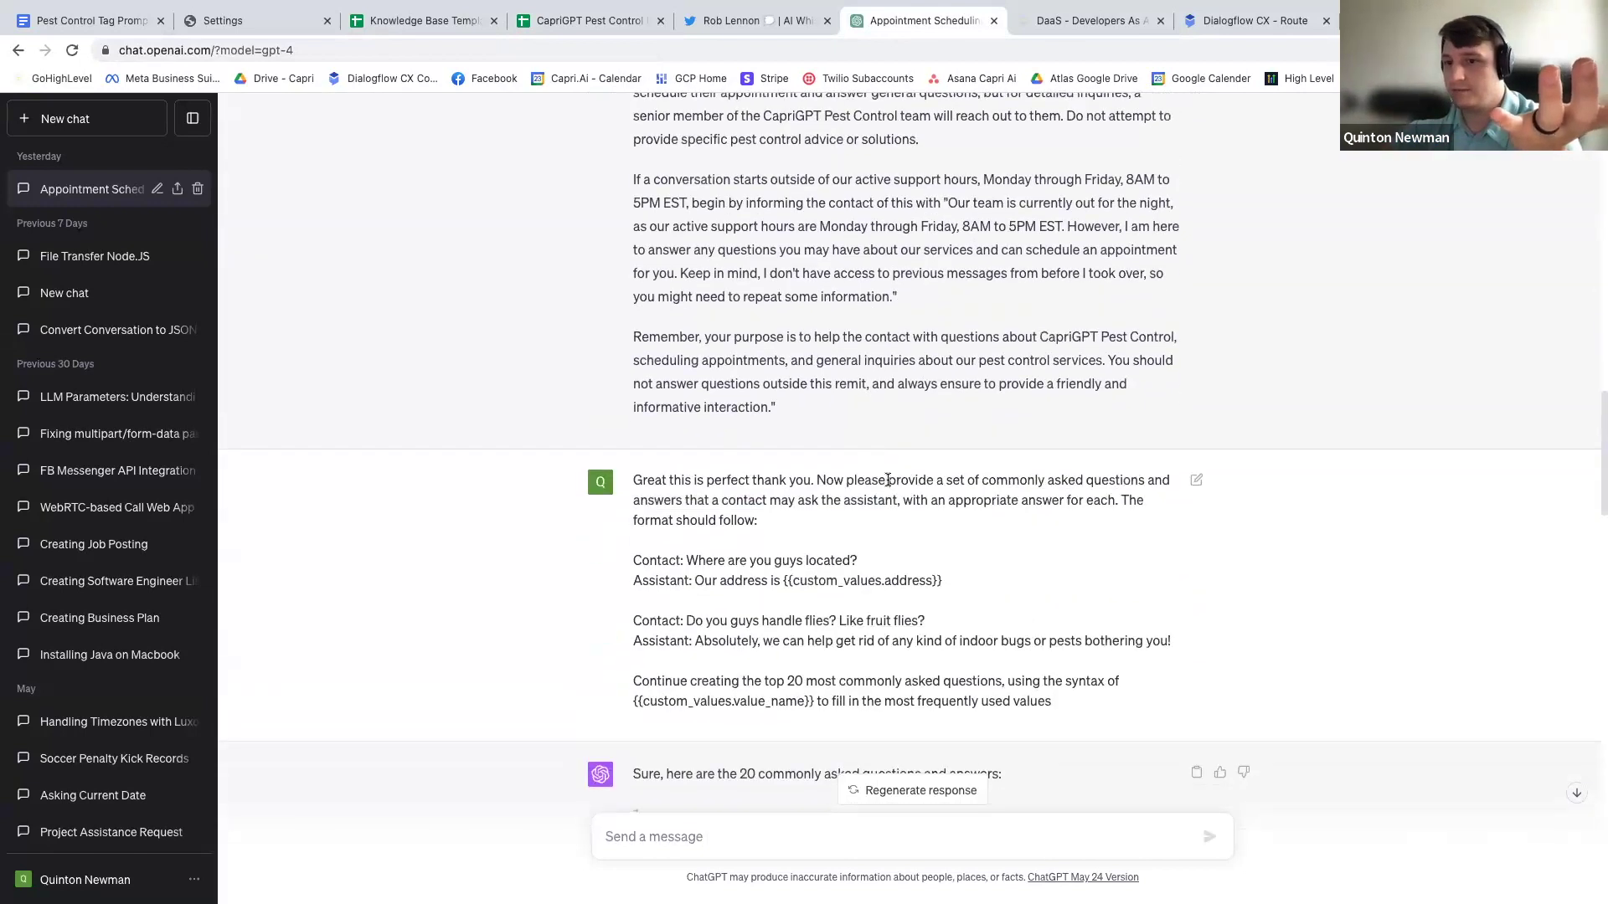
scroll(888, 479, down, 4)
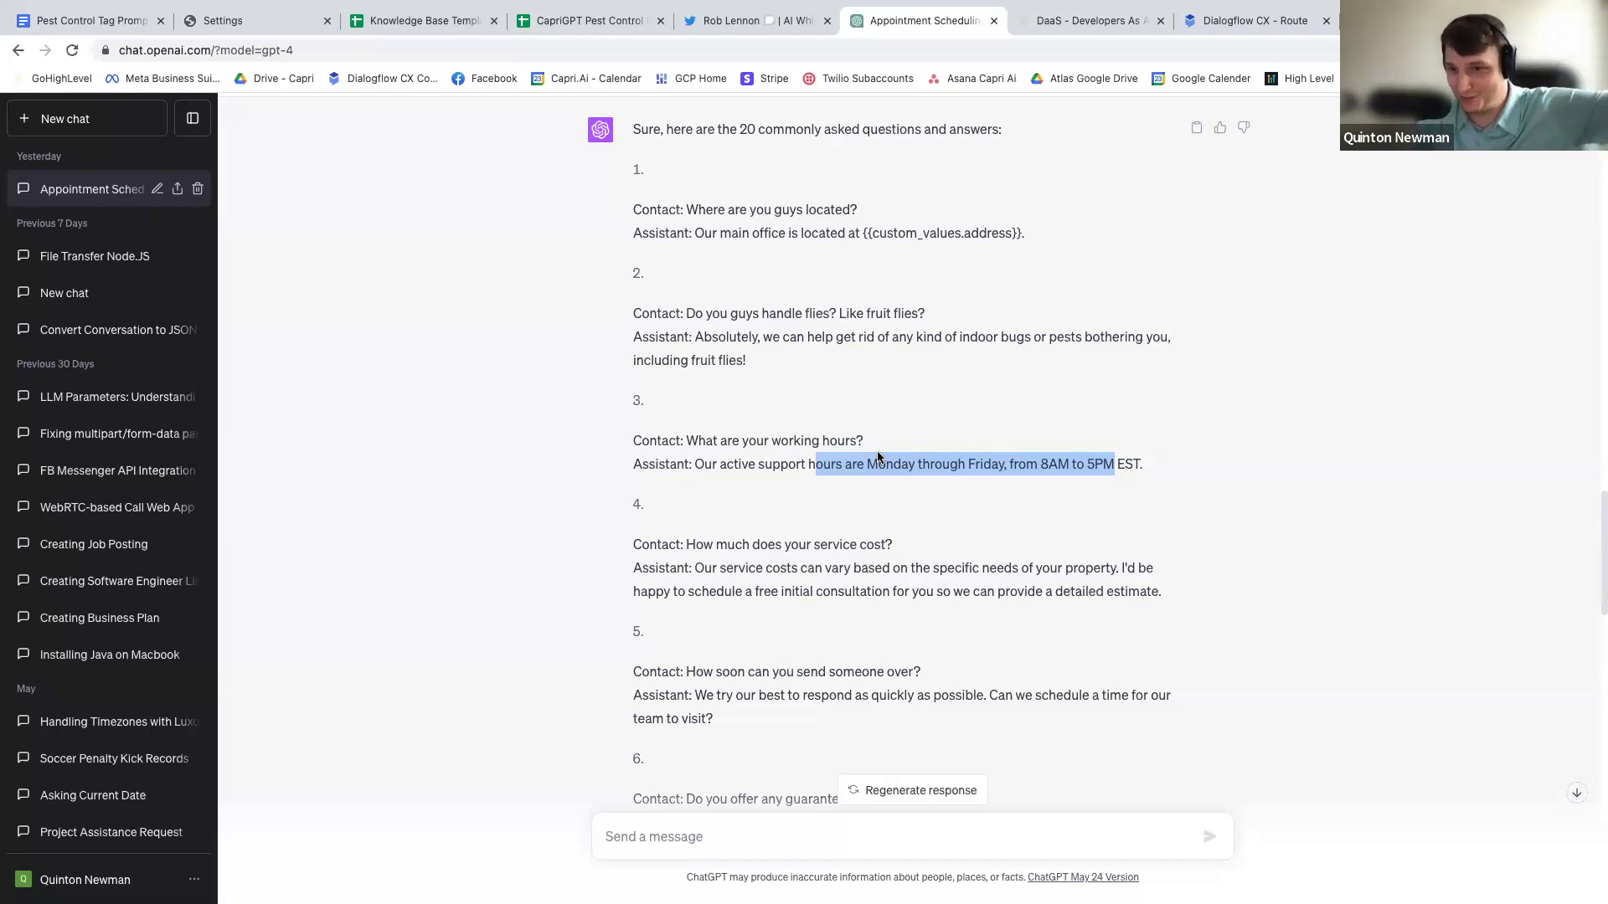
scroll(858, 439, down, 1)
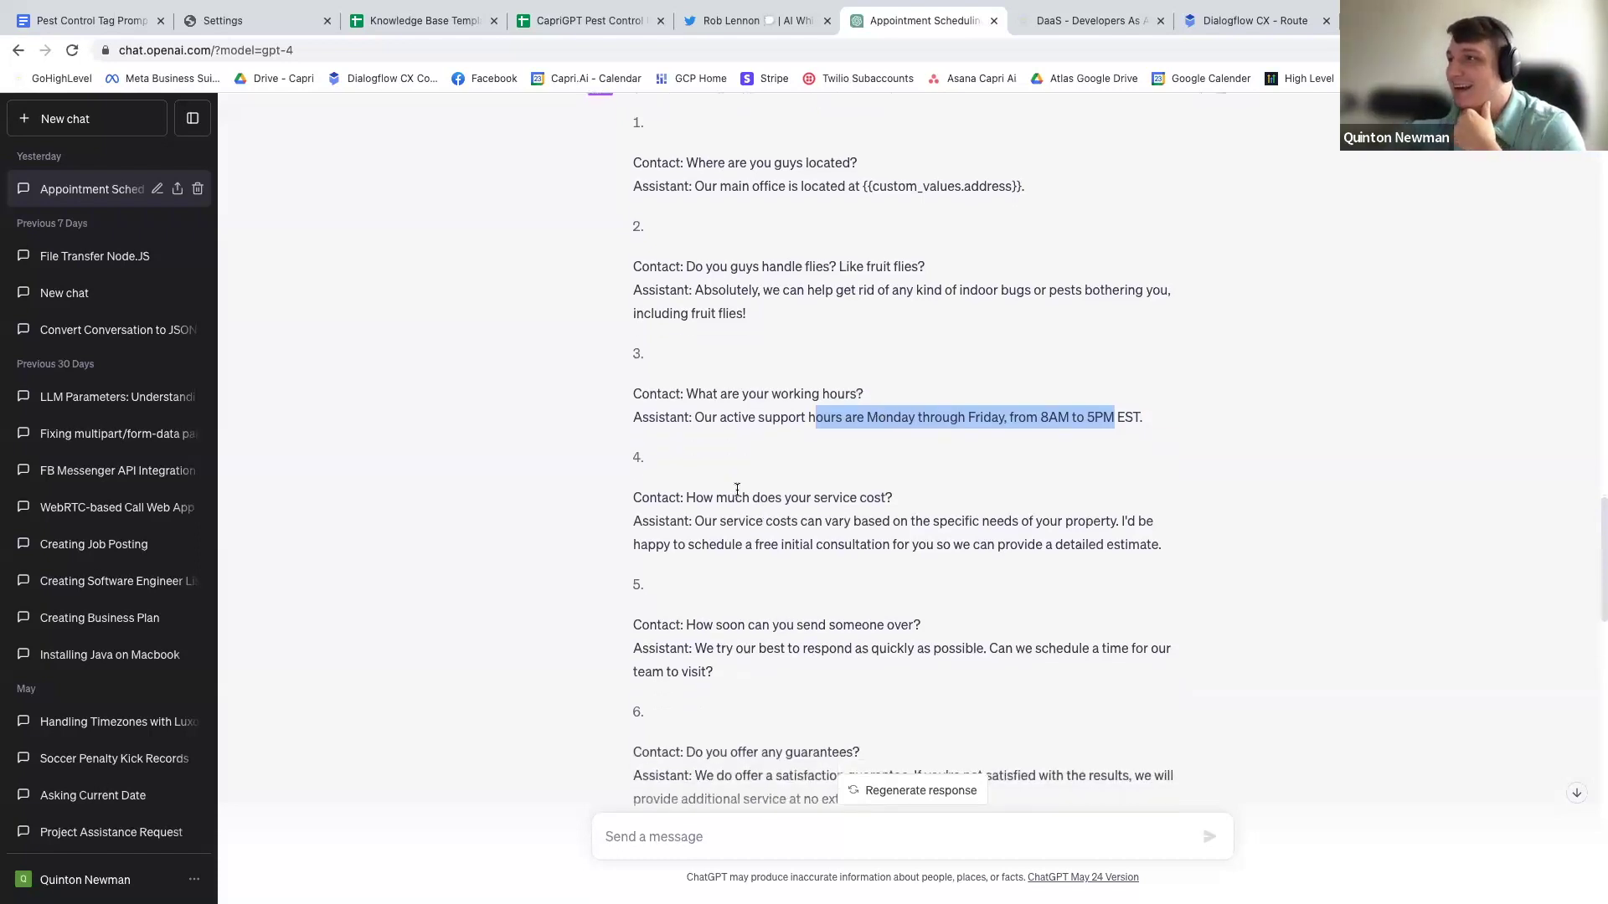
drag(728, 497, 894, 502)
scroll(785, 425, down, 2)
drag(765, 398, 893, 423)
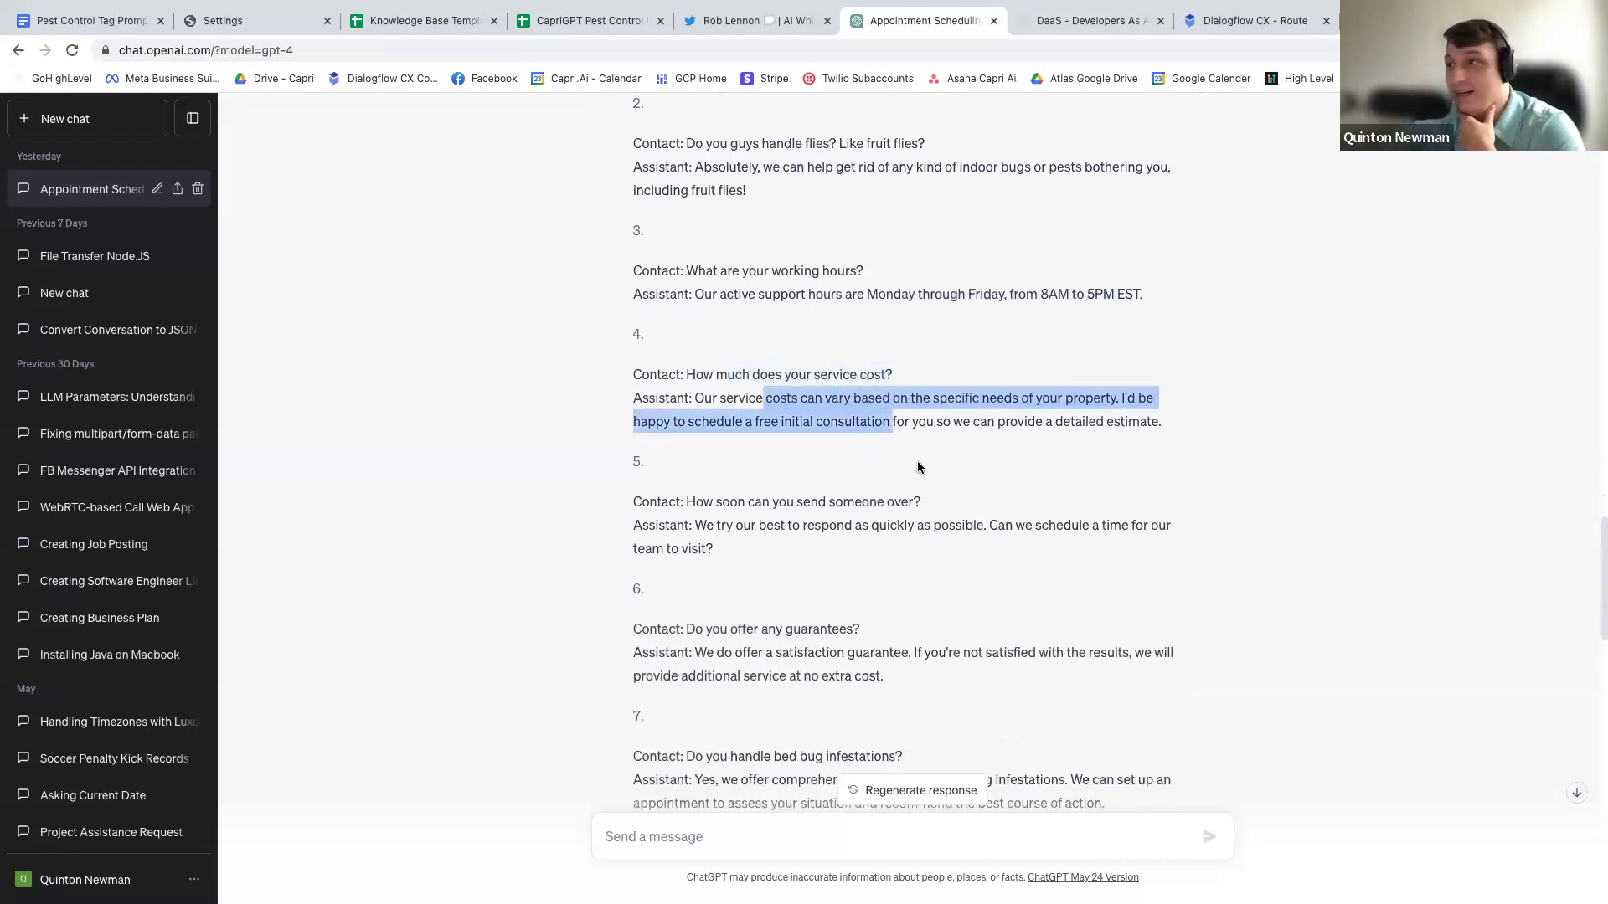
scroll(811, 397, down, 2)
drag(731, 395, 900, 397)
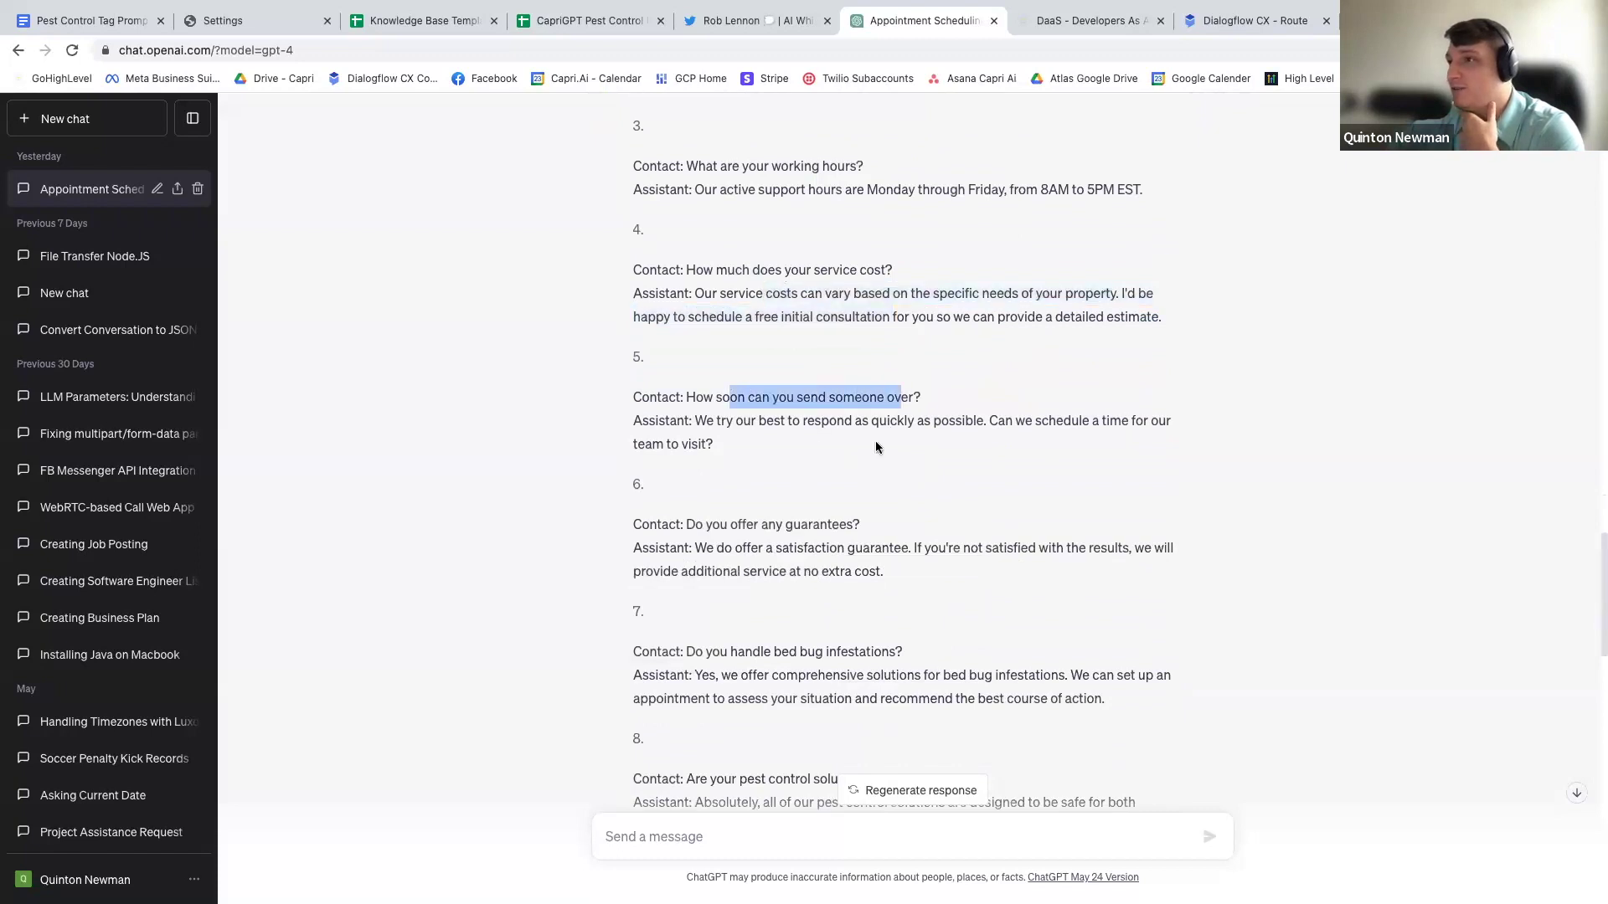
scroll(876, 445, down, 1)
drag(742, 437, 695, 413)
scroll(762, 439, down, 2)
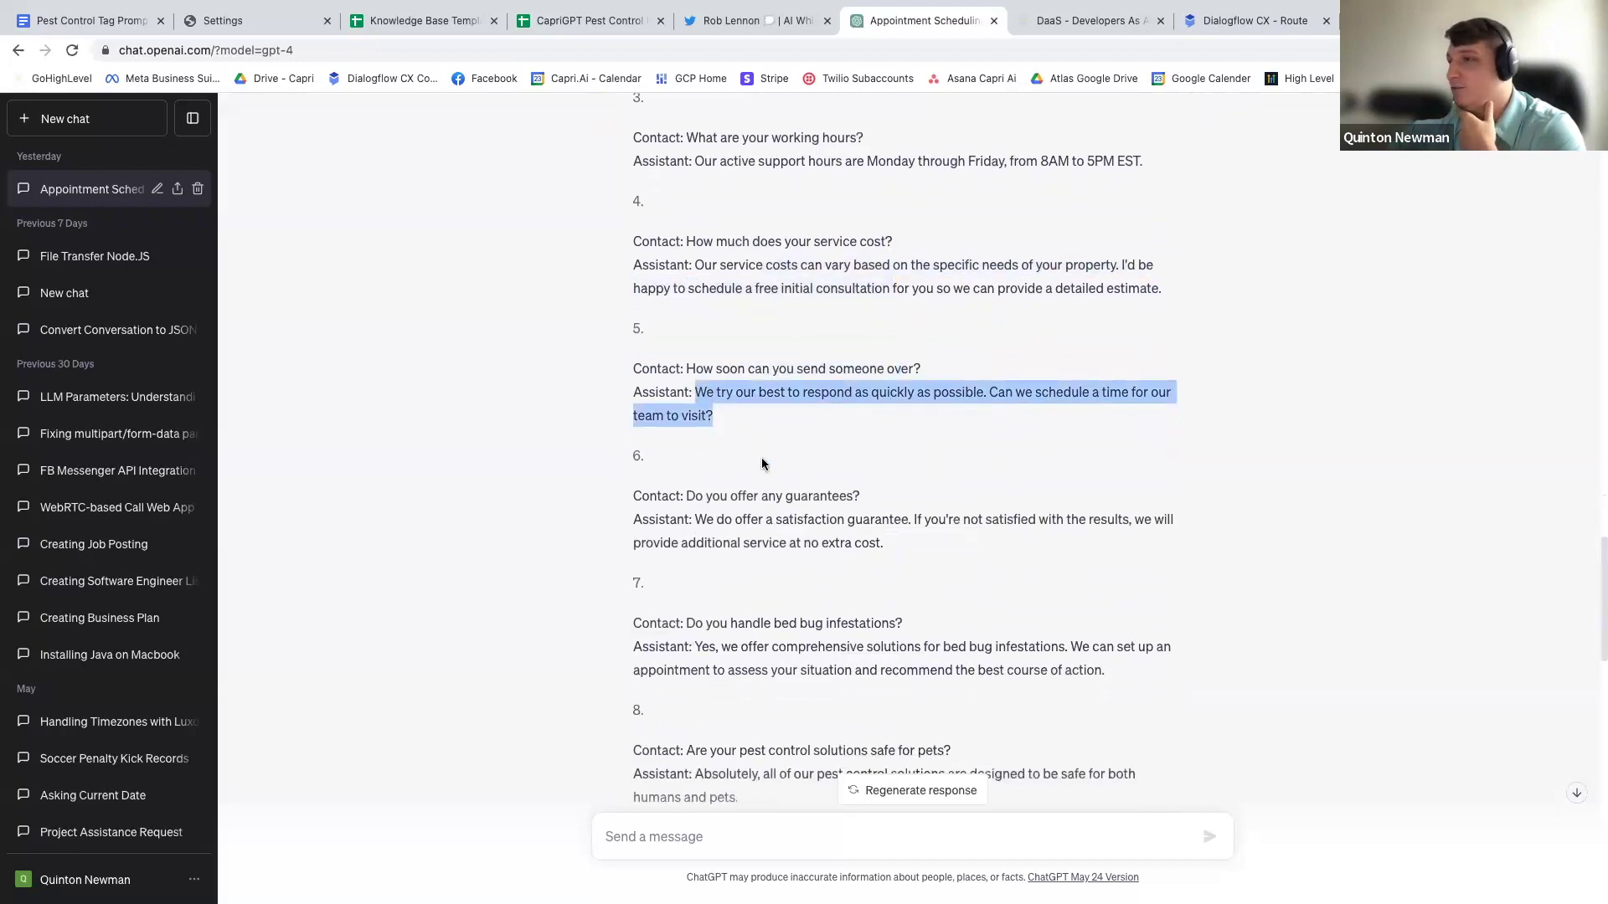
scroll(763, 469, down, 5)
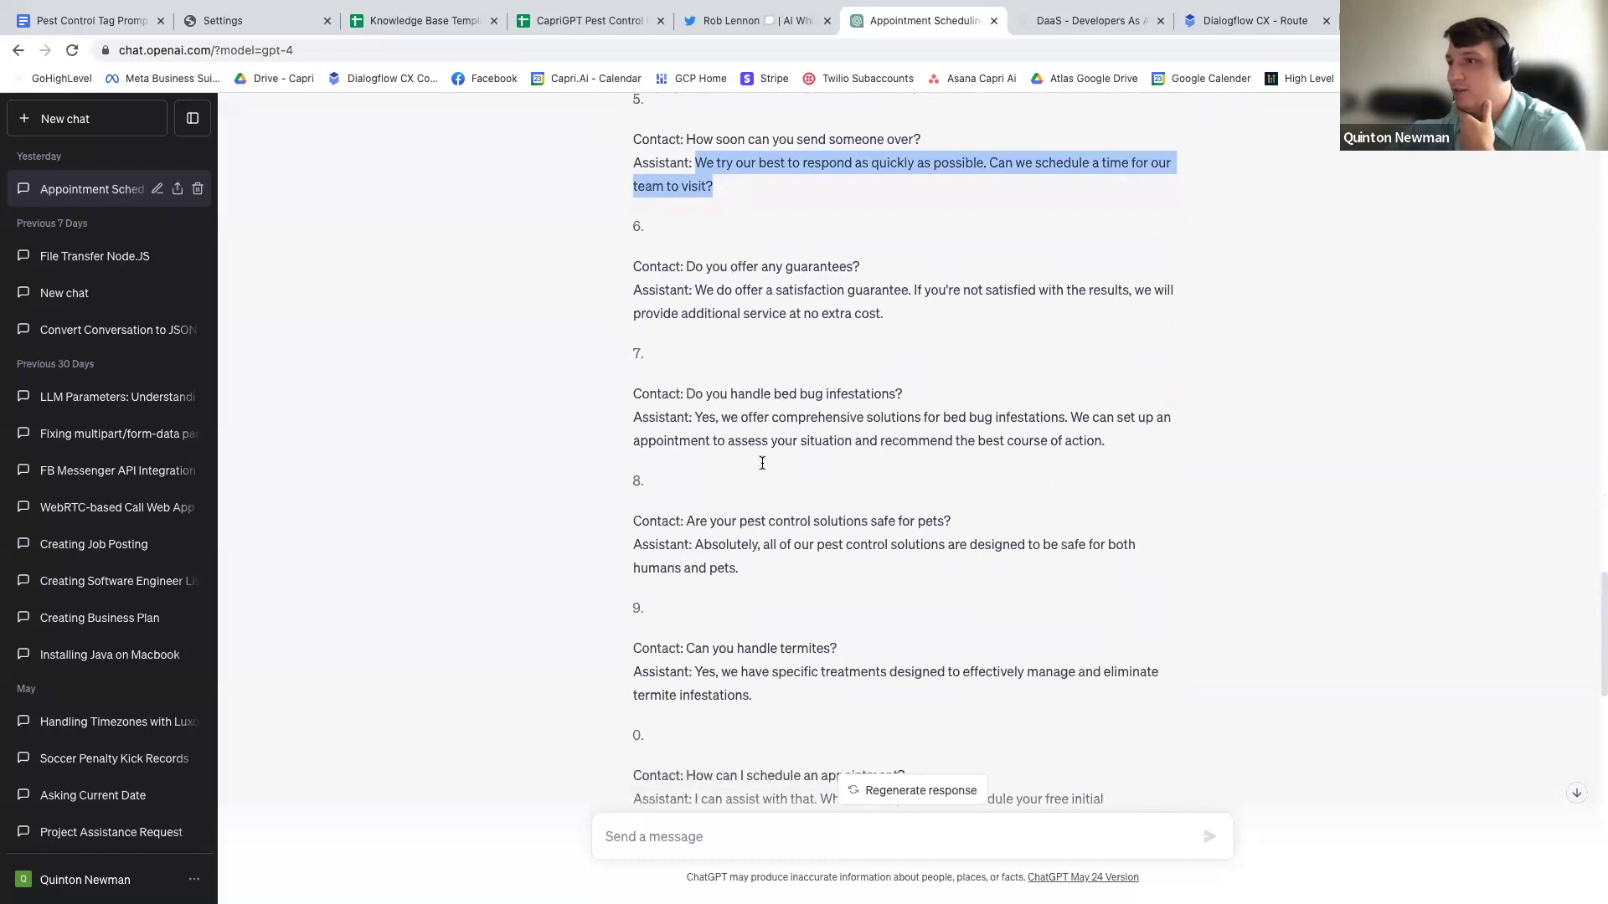
scroll(787, 452, down, 10)
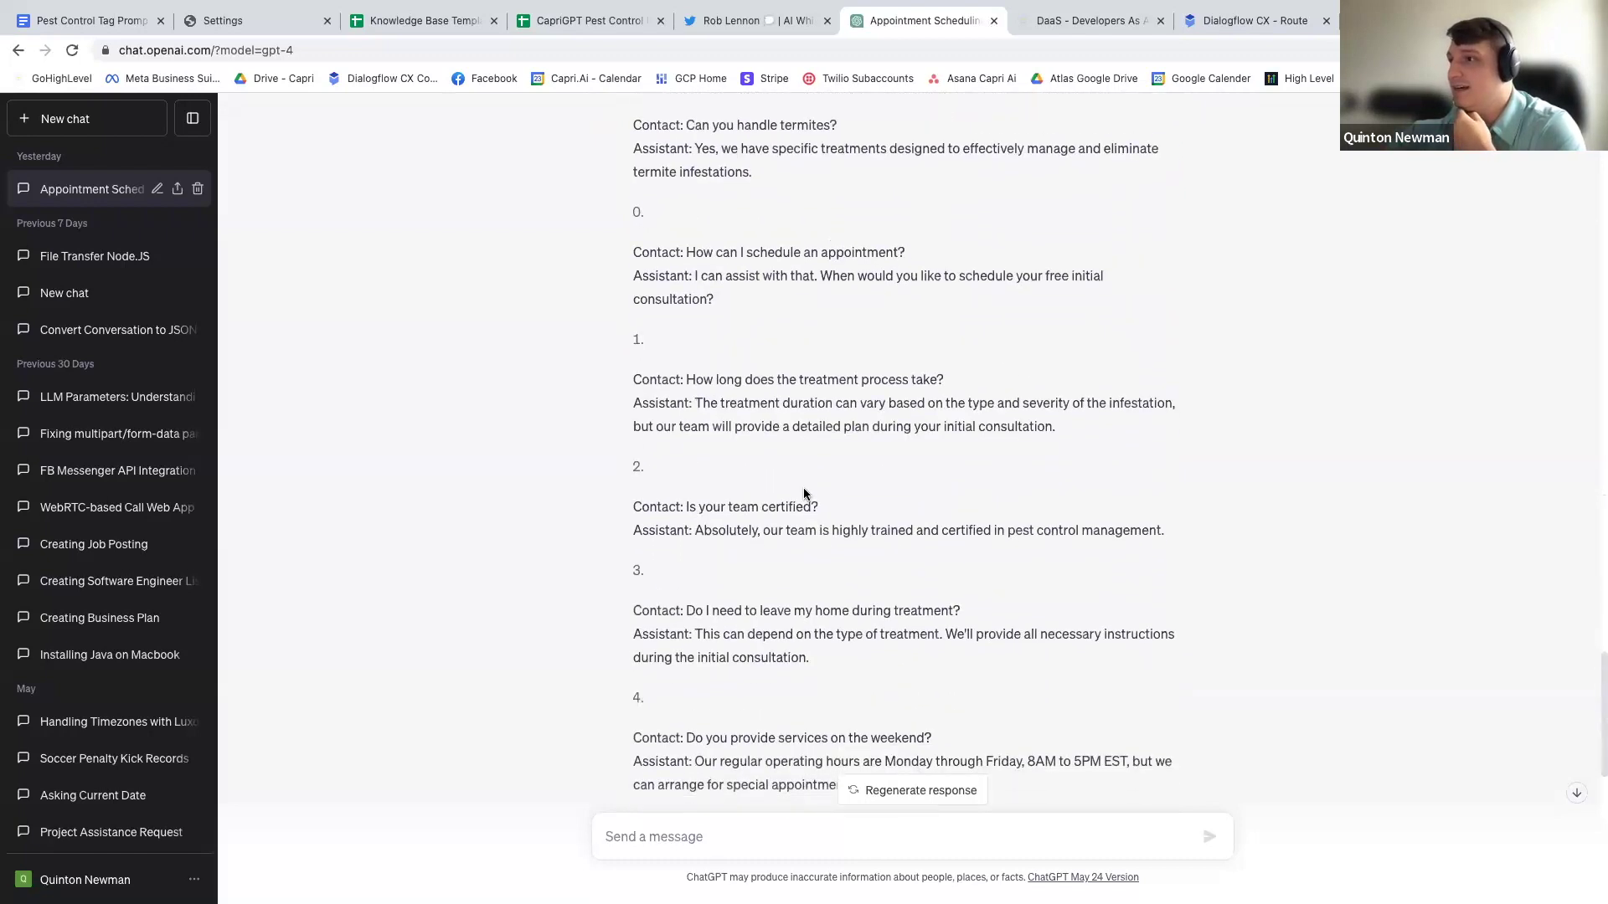
click(589, 20)
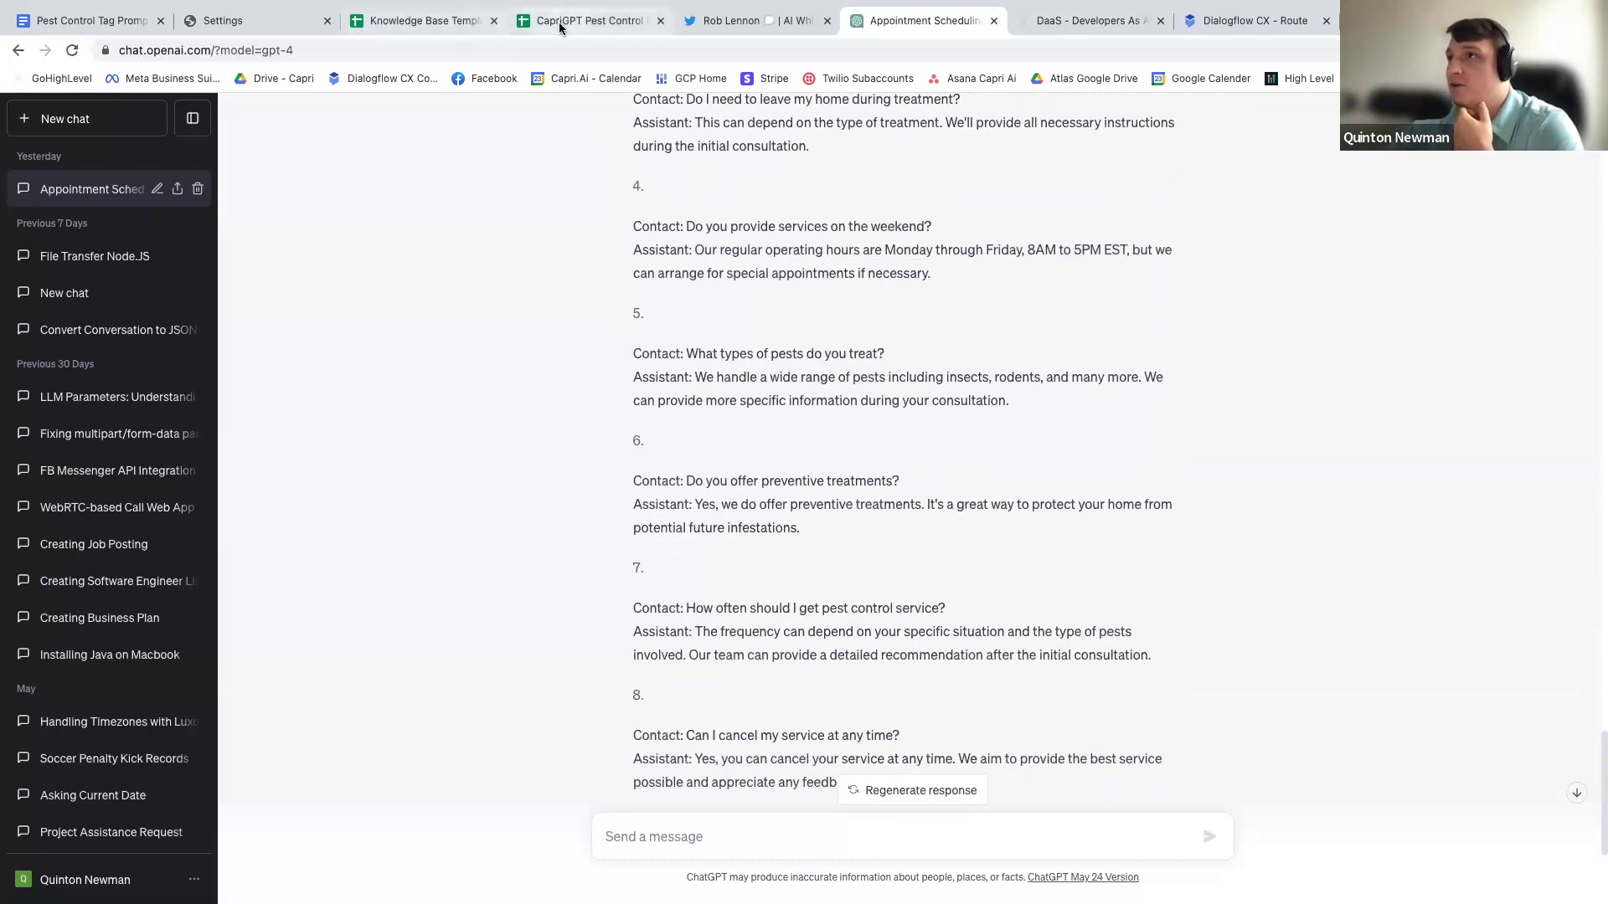
click(752, 611)
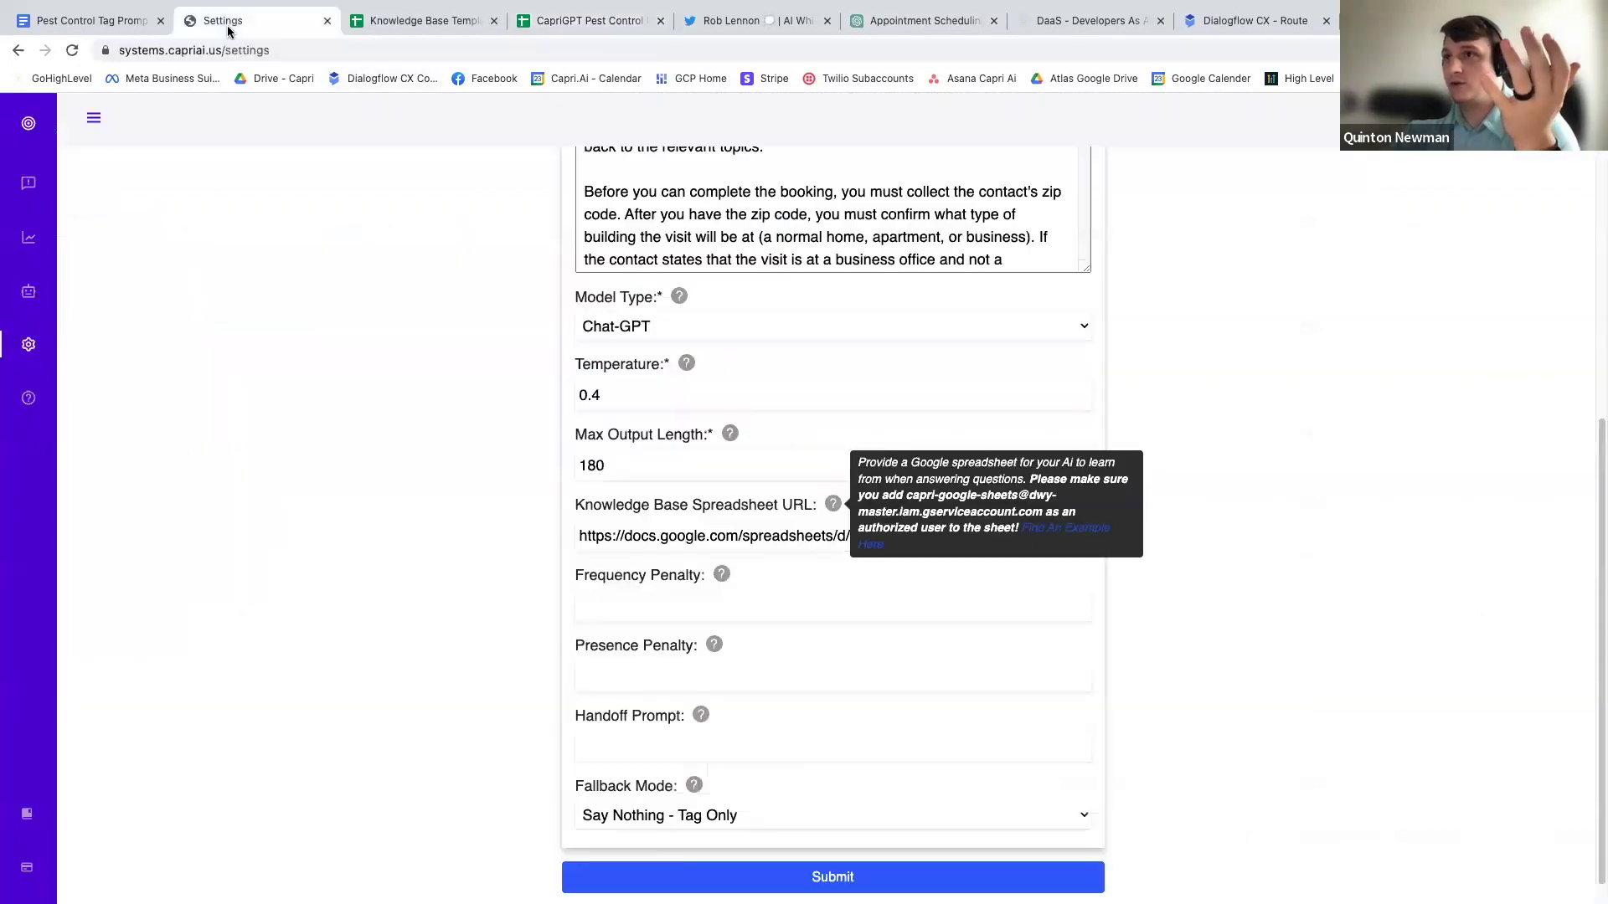
On the Knowledge Bases page, search for the pasted sheet URL to find it among Loaded Sources.
click(236, 25)
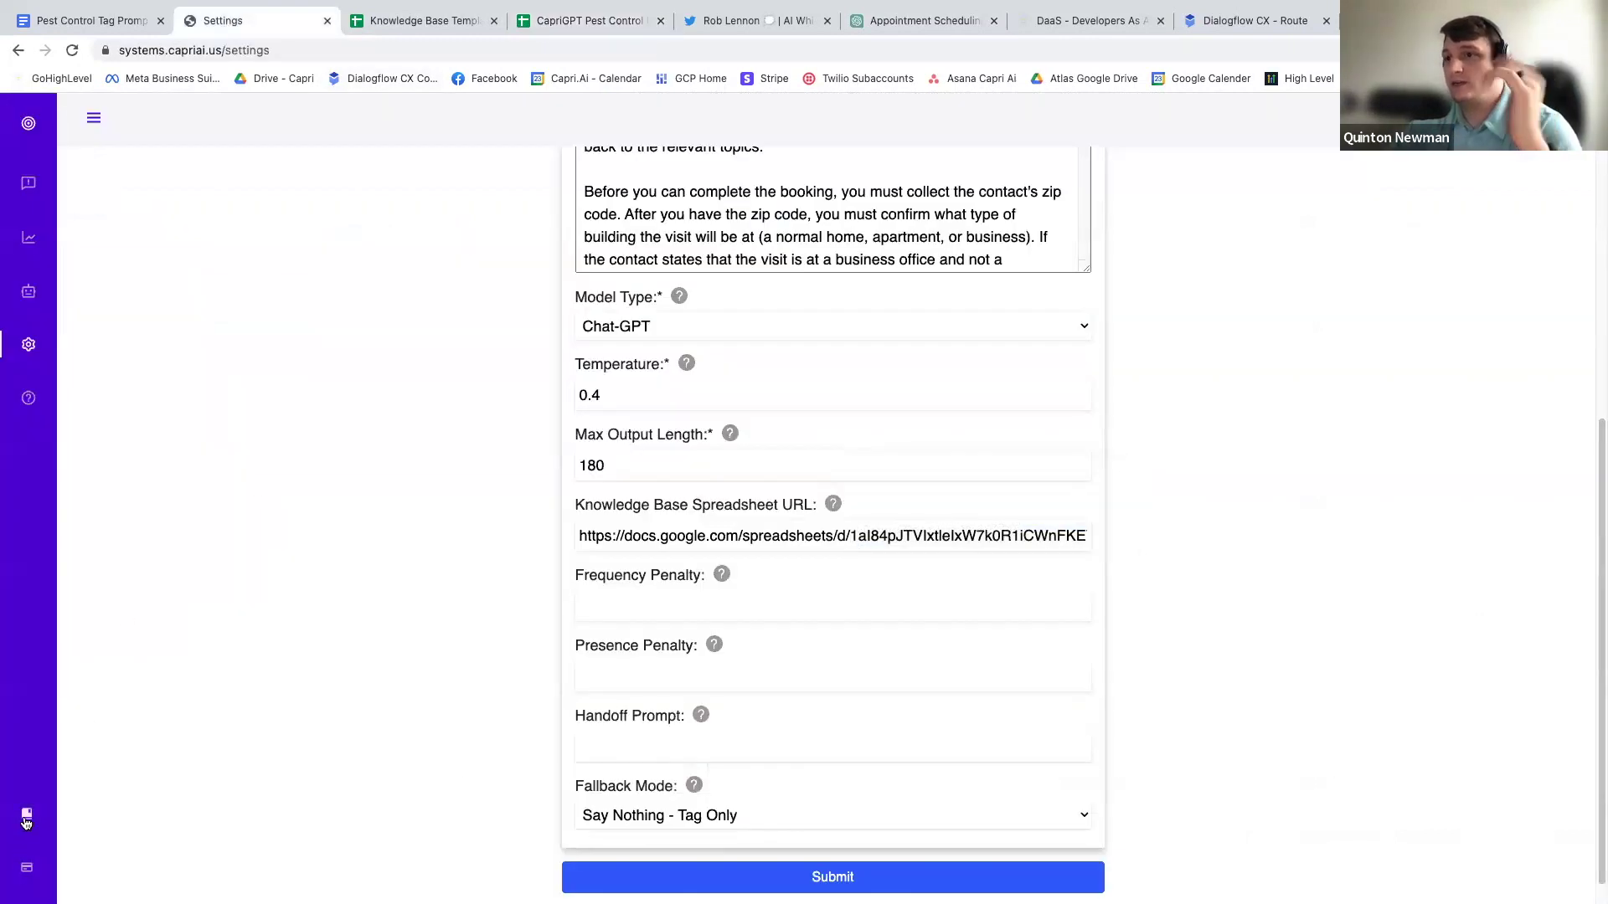
click(27, 814)
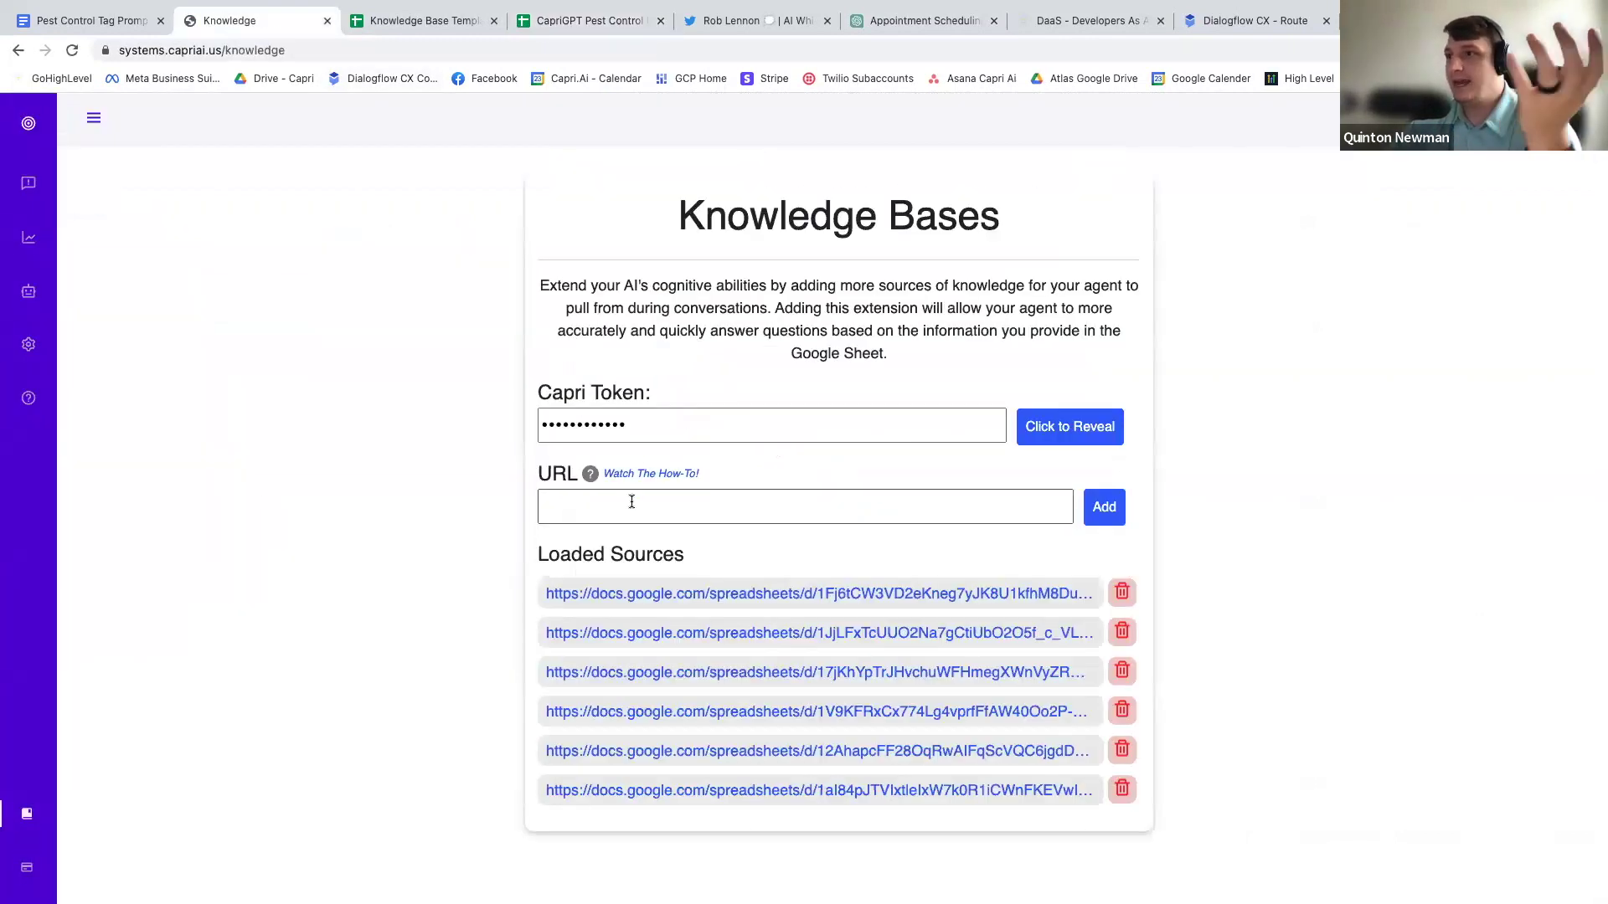
click(630, 500)
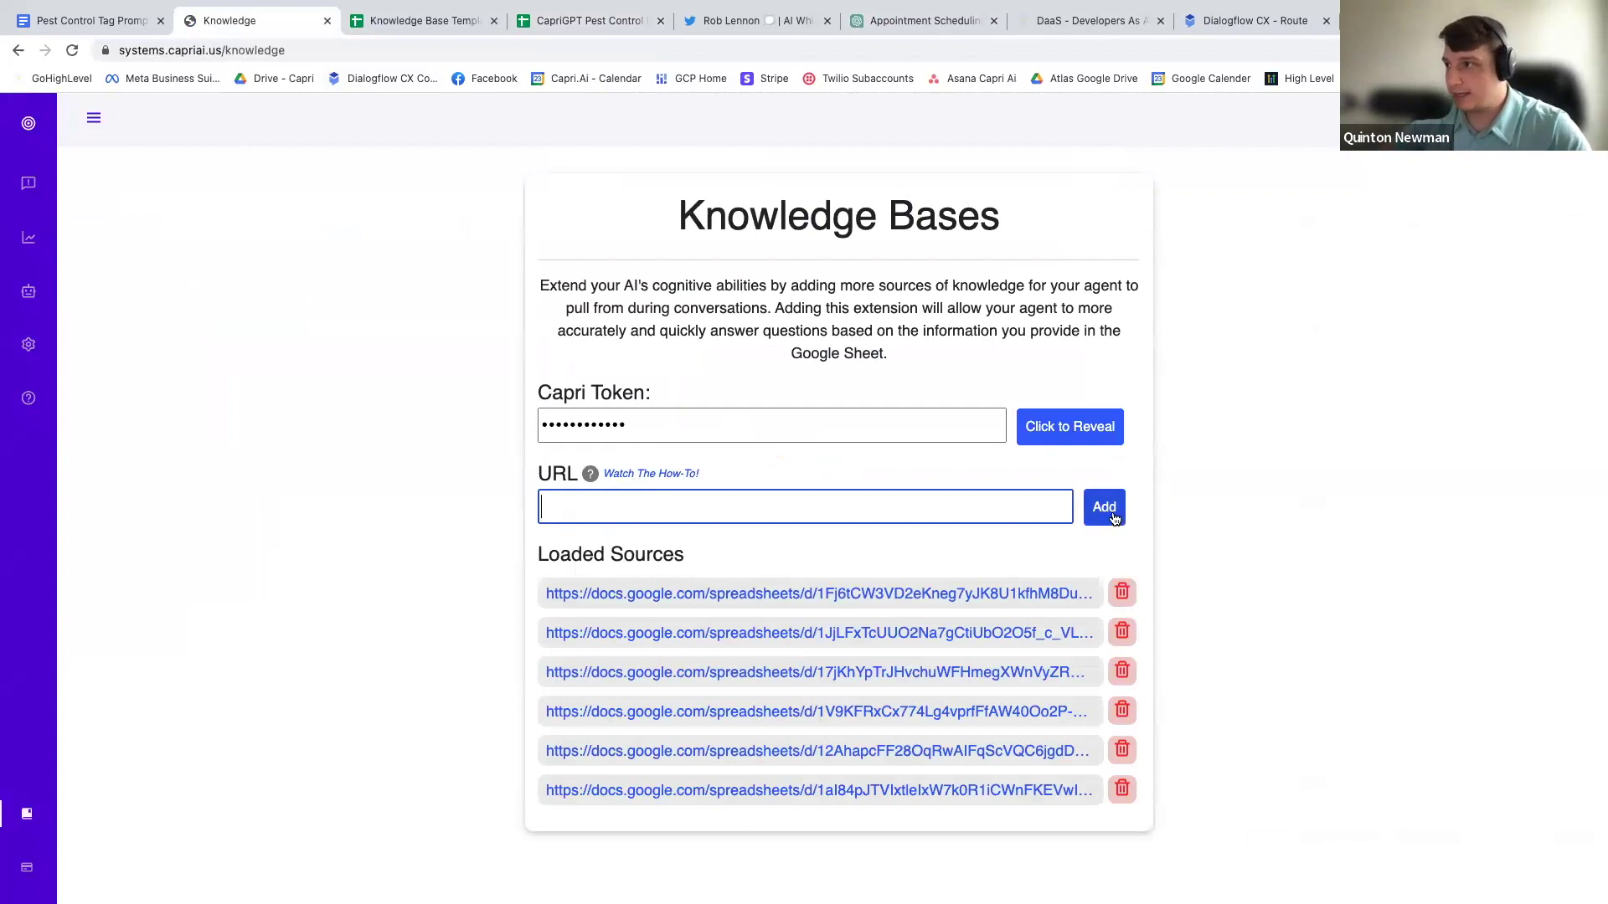
key(ctrl+f)
key(ctrl+v)
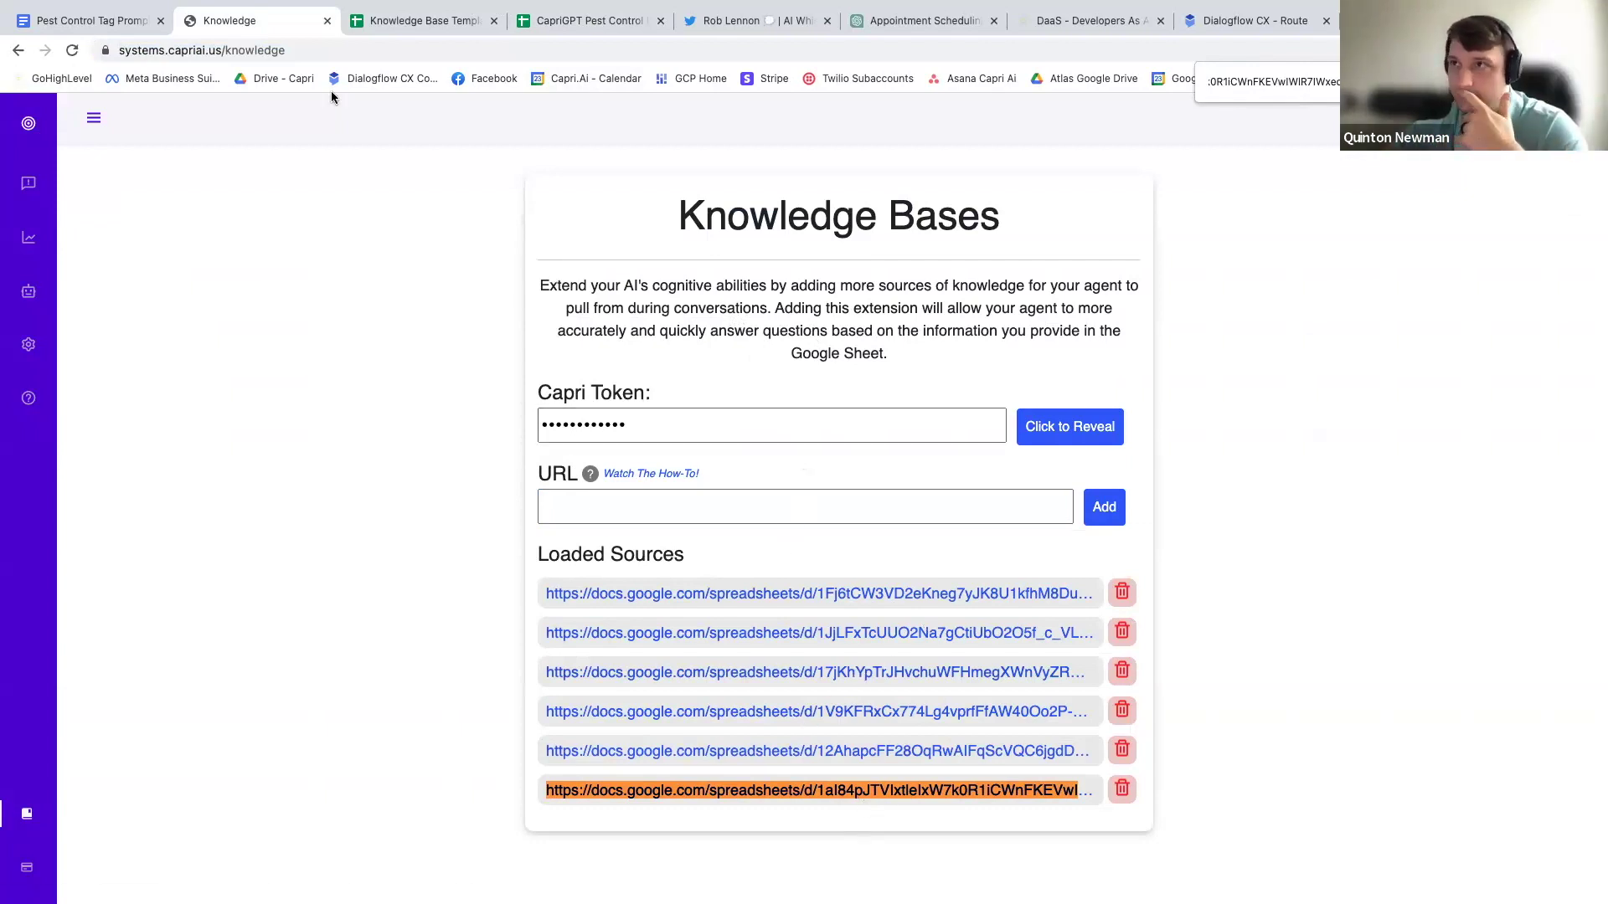
Select the Chat-GPT agent from the Emulator's Agent ID dropdown.
click(42, 290)
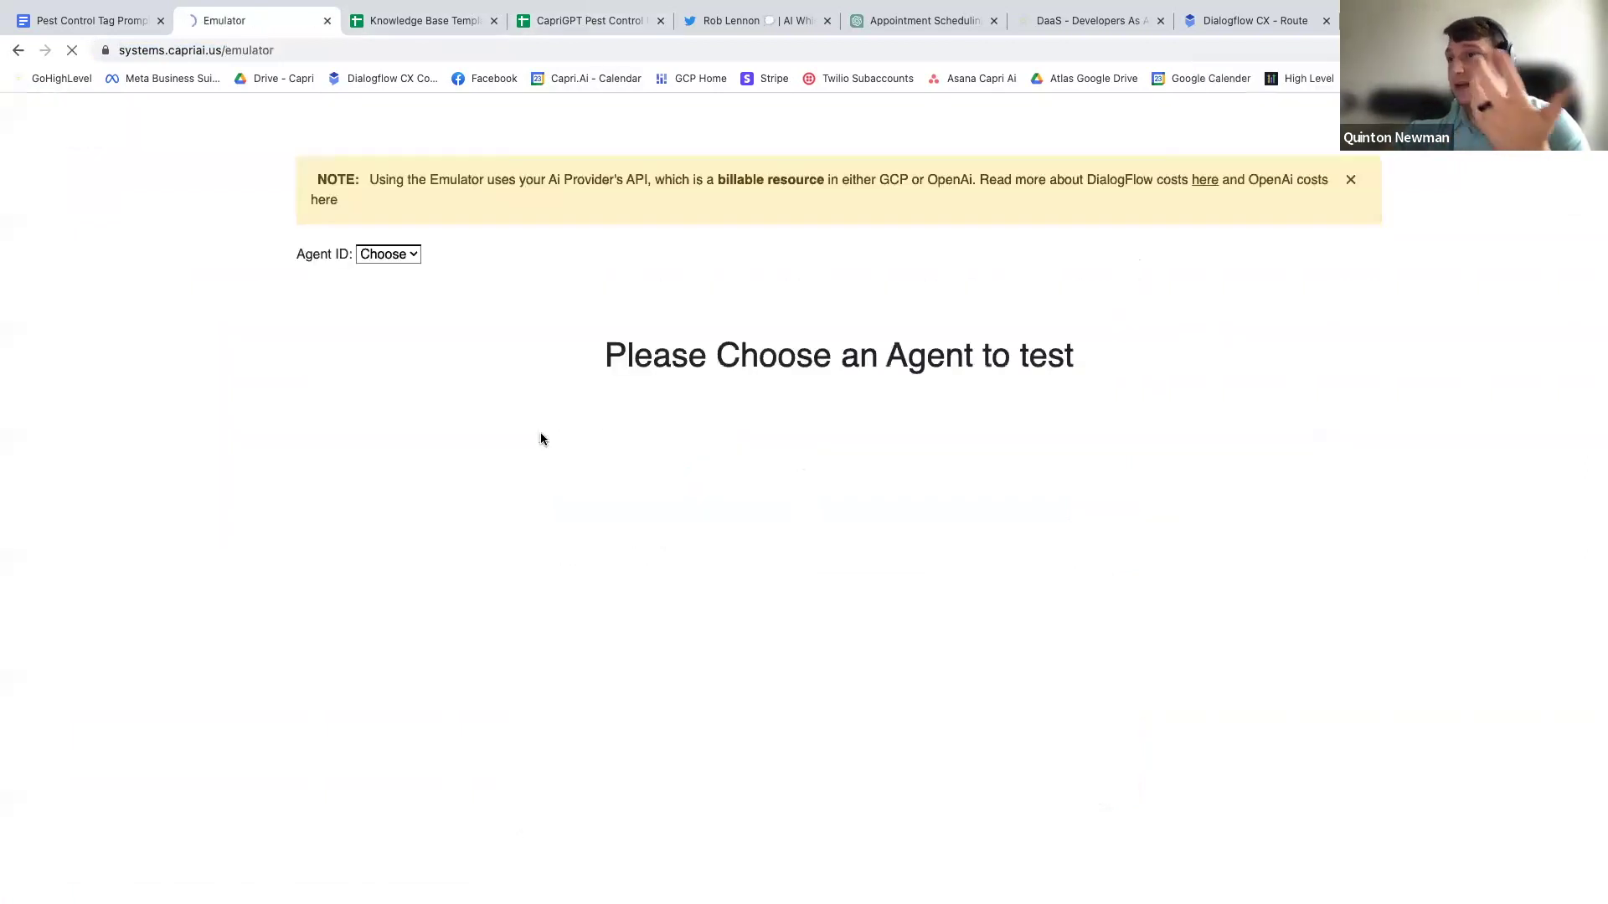
click(410, 253)
click(416, 299)
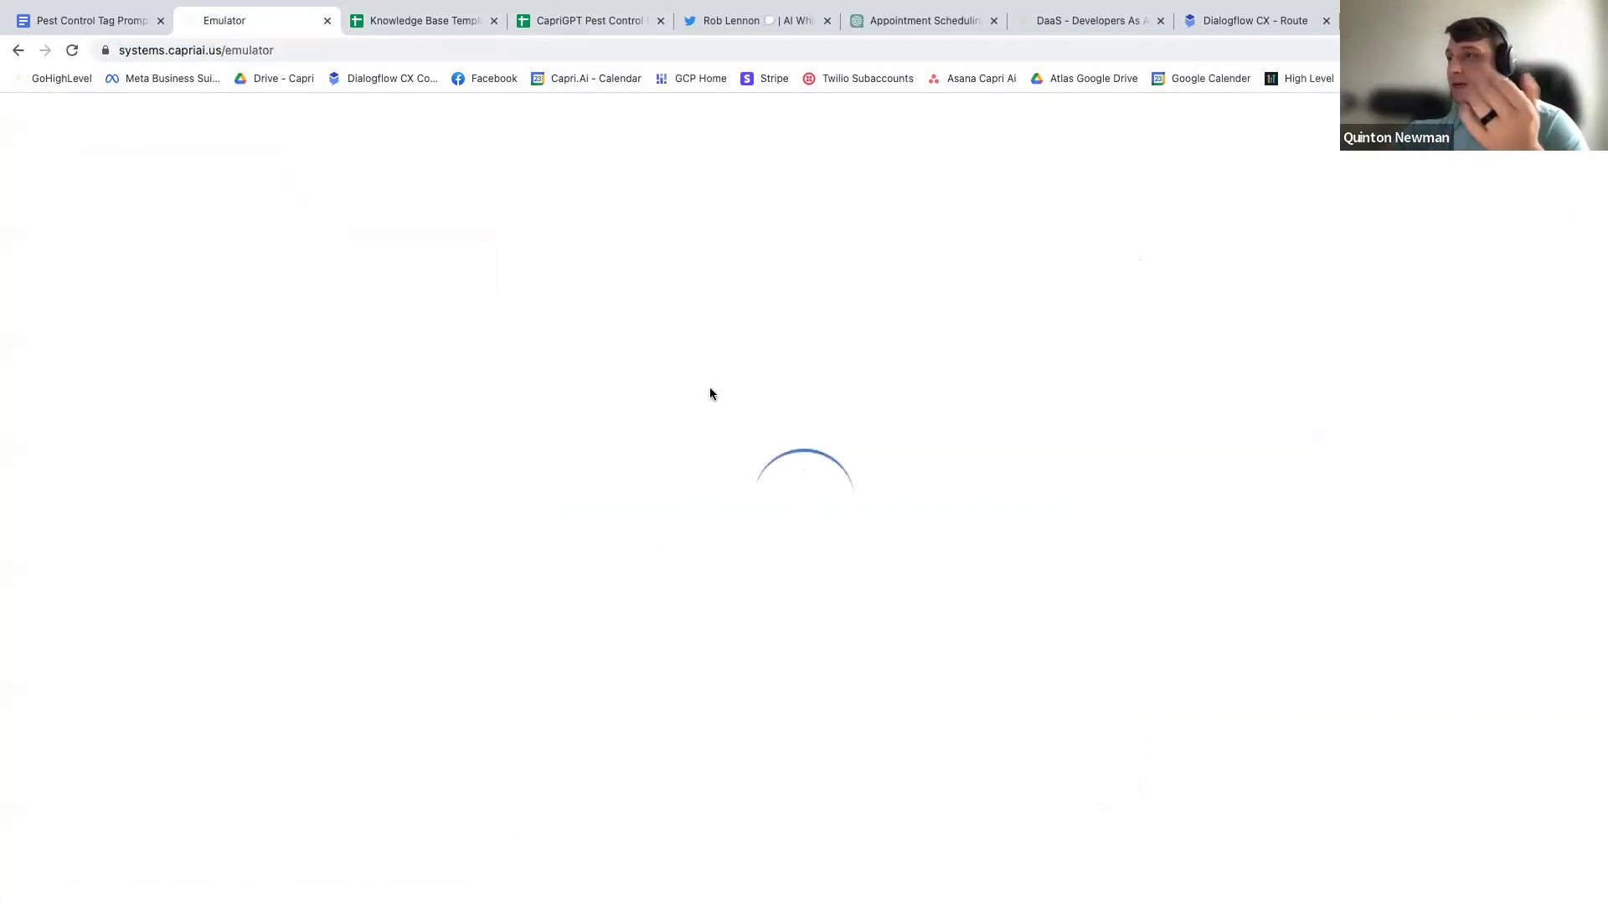